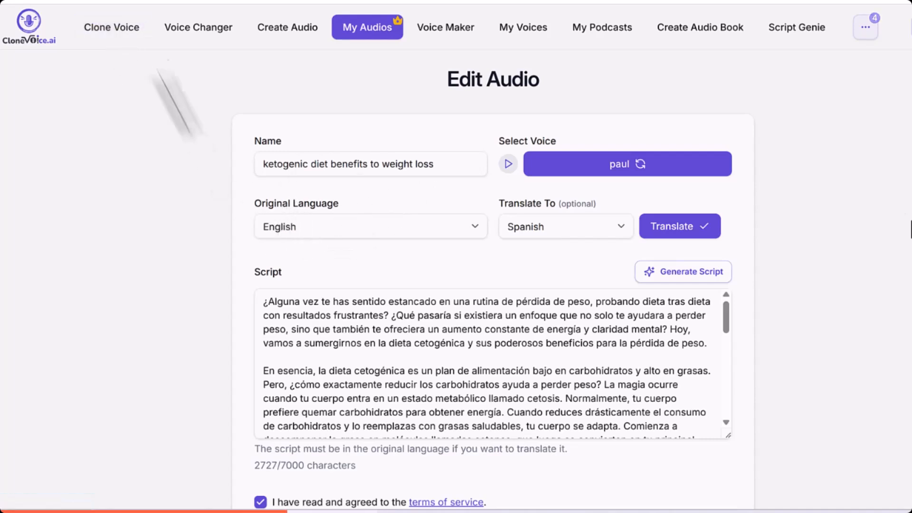
- Open the voice cloning form and look through the languages available for the recorded or uploaded audio
{"action": "left_click", "coordinate": [123, 36]}
{"action": "left_click", "coordinate": [499, 420]}
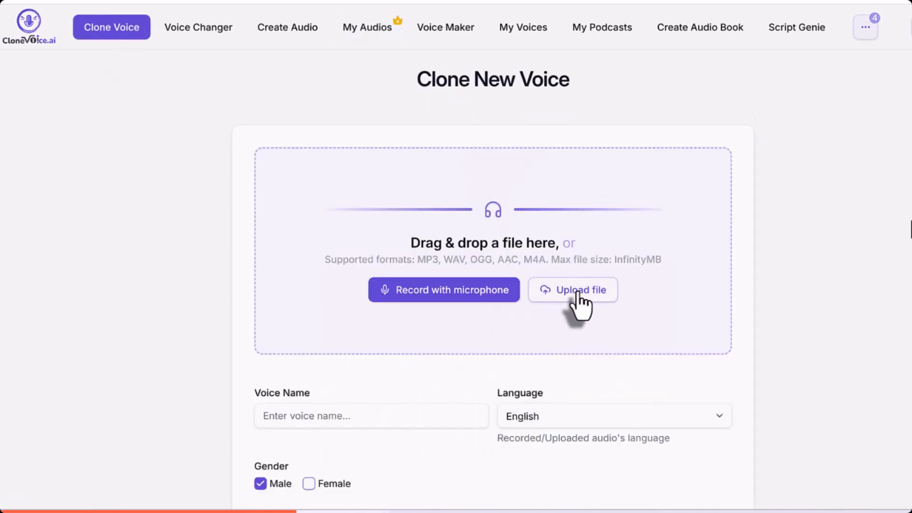
{"action": "scroll", "coordinate": [588, 335], "scroll_direction": "down", "scroll_amount": 2}
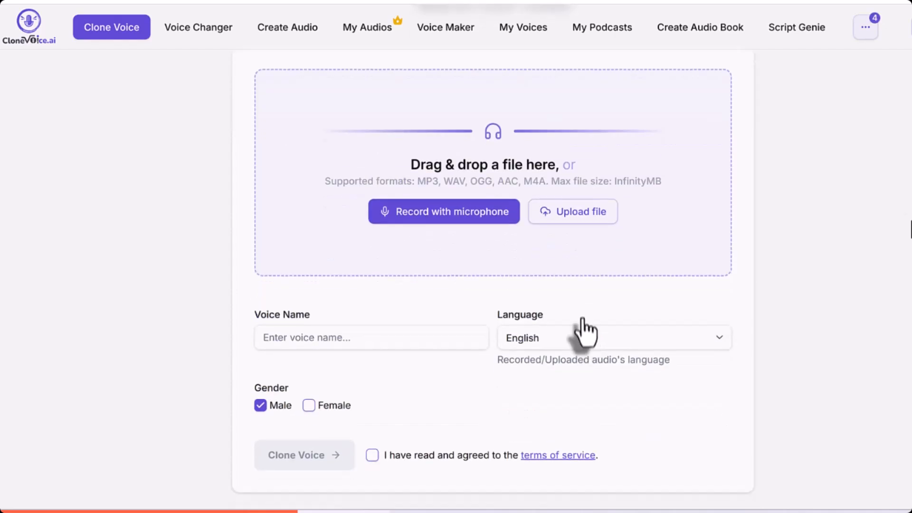
{"action": "left_click", "coordinate": [557, 343]}
{"action": "scroll", "coordinate": [537, 286], "scroll_direction": "down", "scroll_amount": 5}
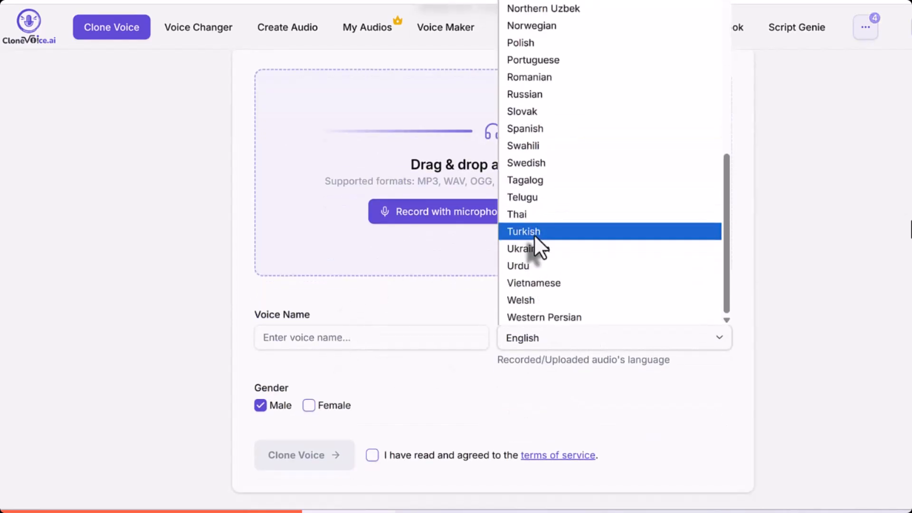
{"action": "scroll", "coordinate": [536, 240], "scroll_direction": "up", "scroll_amount": 10}
{"action": "scroll", "coordinate": [537, 252], "scroll_direction": "down", "scroll_amount": 10}
{"action": "key", "text": "Up"}
{"action": "key", "text": "Up"}
{"action": "key", "text": "Up"}
{"action": "key", "text": "Up"}
{"action": "key", "text": "Up"}
{"action": "key", "text": "Up"}
{"action": "key", "text": "Up"}
{"action": "key", "text": "Return"}
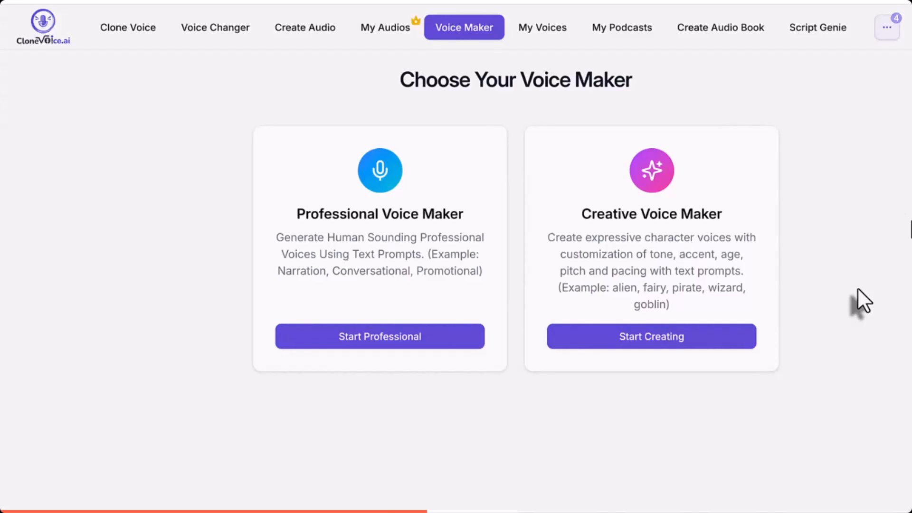
- Generate a professional voice named "news reporter" described as "a professional news reporter with british accent", accepting the terms of service
{"action": "left_click", "coordinate": [419, 338]}
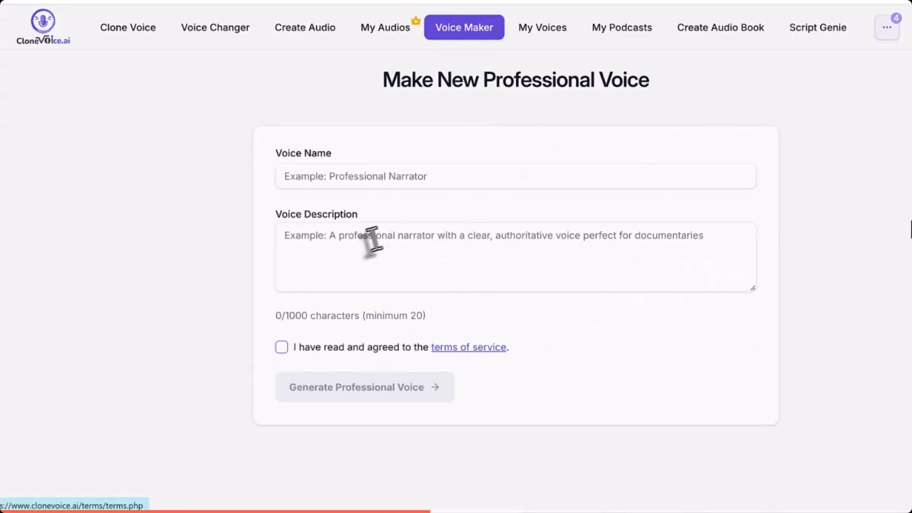
{"action": "left_click", "coordinate": [336, 185]}
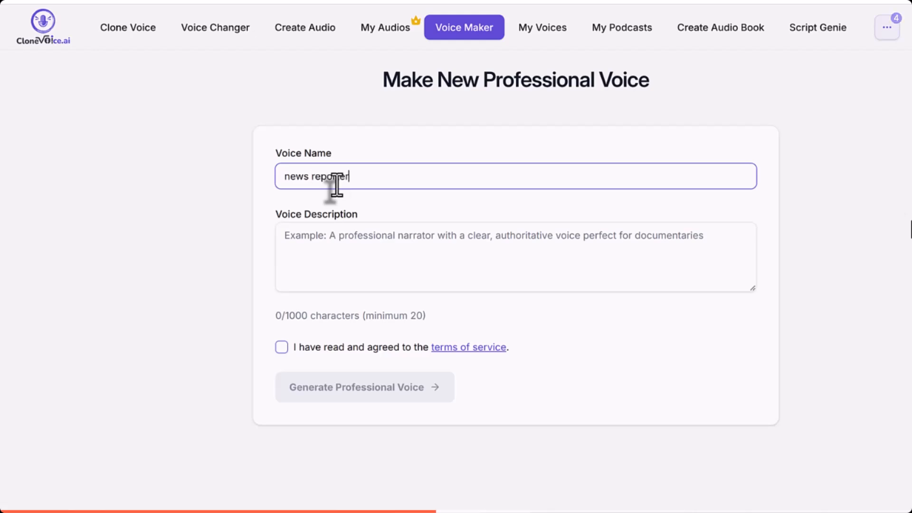
{"action": "left_click", "coordinate": [379, 257]}
{"action": "type", "text": "a professional news reporter with british accent"}
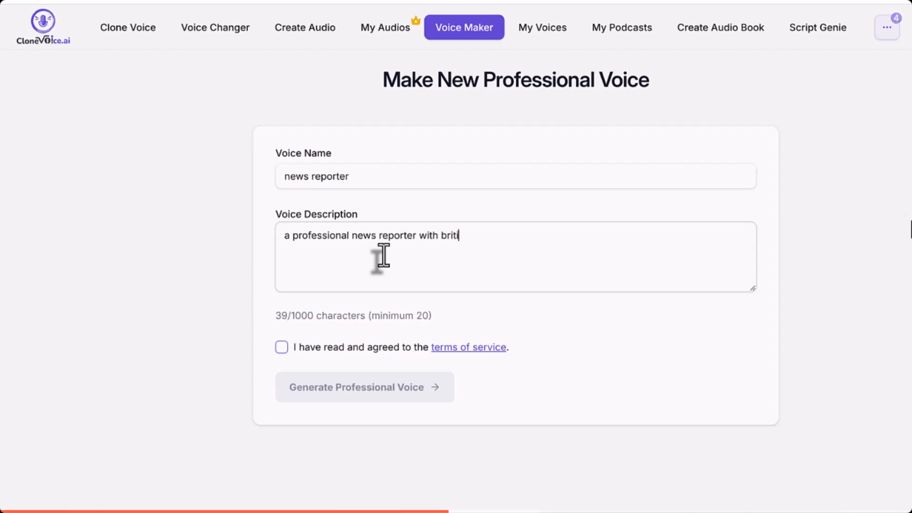
{"action": "left_click", "coordinate": [306, 348]}
{"action": "left_click", "coordinate": [350, 386]}
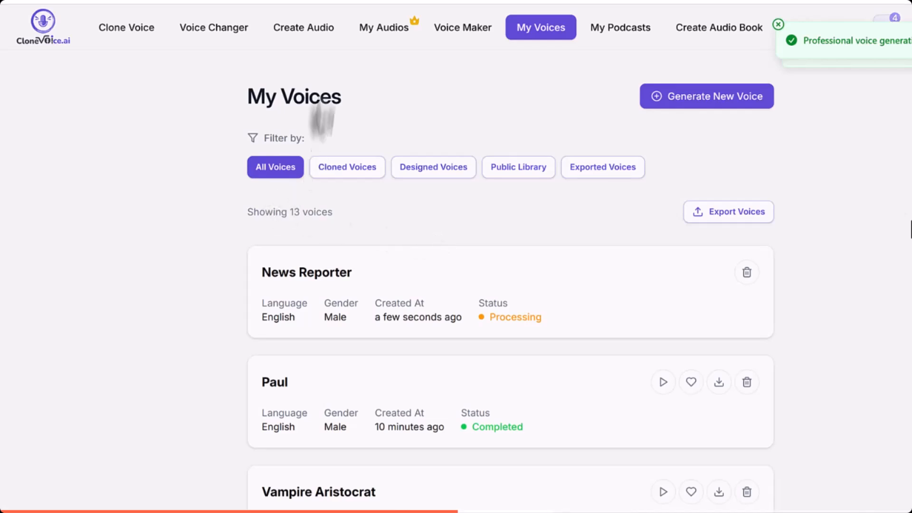
- Request previews of a creative voice named "angry ogre" with the description "angry ogre", accepting the terms of service
{"action": "left_click", "coordinate": [463, 27]}
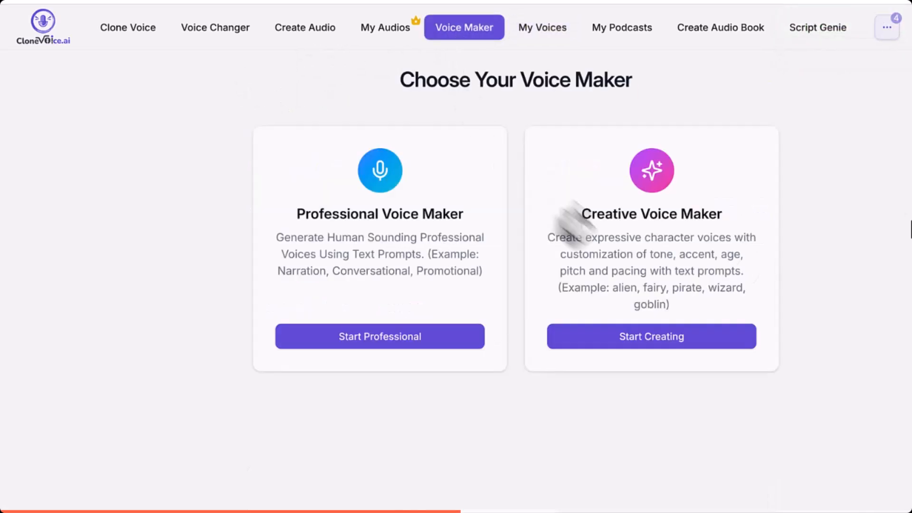
{"action": "left_click", "coordinate": [728, 353]}
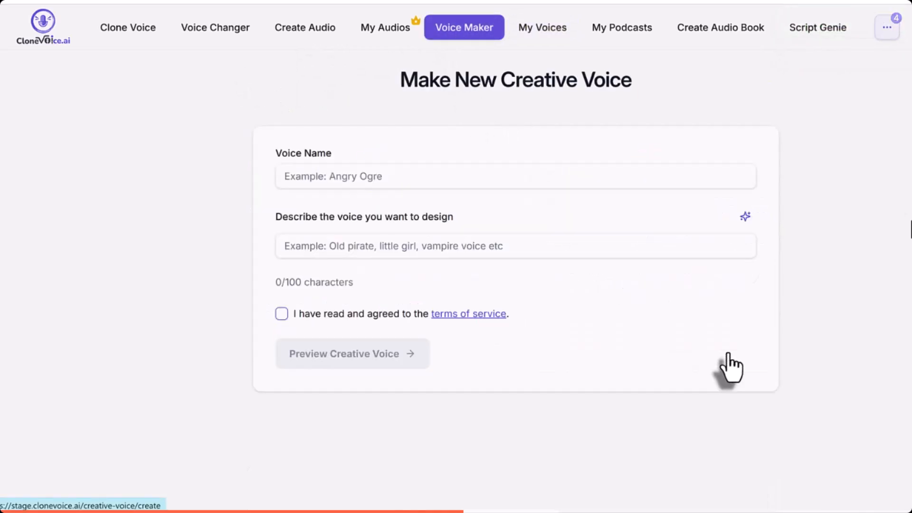
{"action": "left_click", "coordinate": [390, 182]}
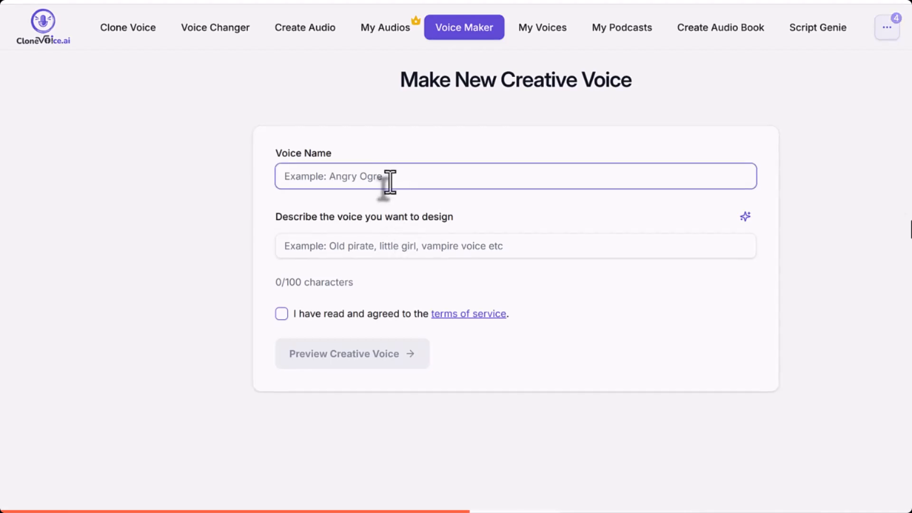
{"action": "type", "text": "angry o"}
{"action": "type", "text": "gre"}
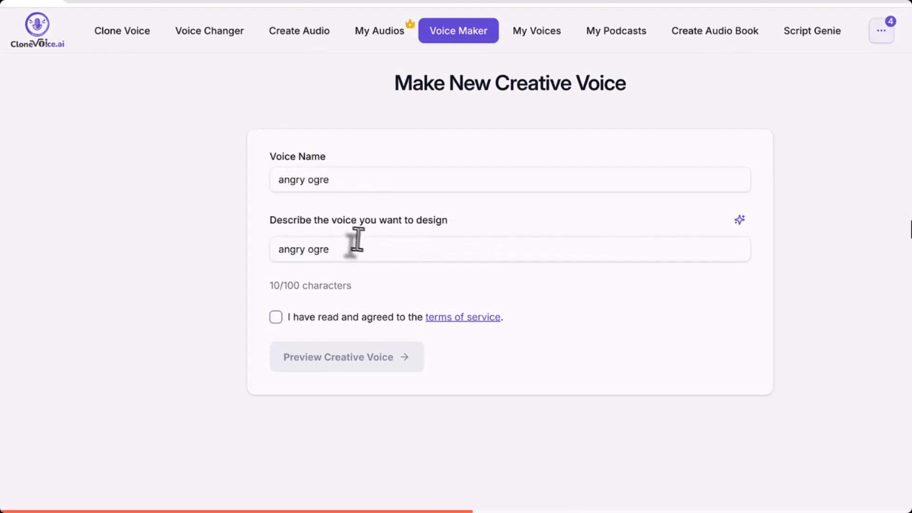
{"action": "left_click_drag", "start_coordinate": [361, 236], "coordinate": [269, 252]}
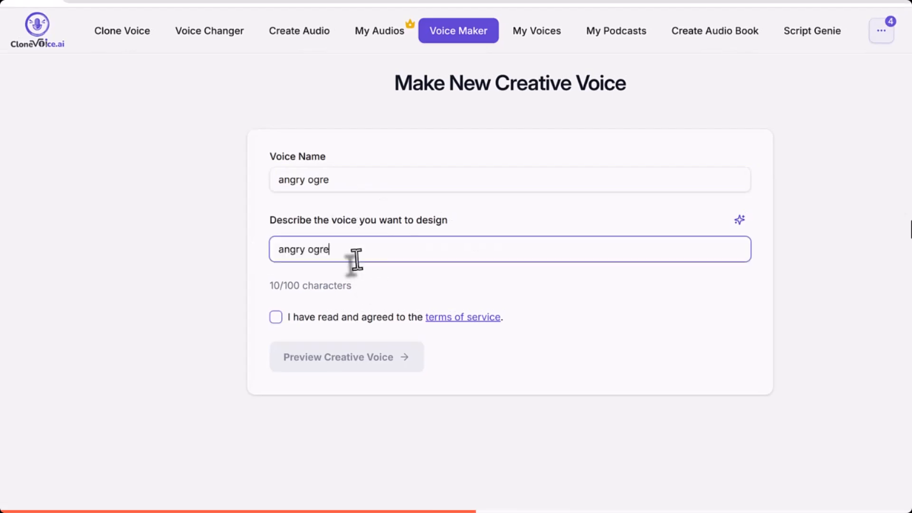
{"action": "left_click_drag", "start_coordinate": [352, 252], "coordinate": [274, 252]}
{"action": "left_click", "coordinate": [275, 317]}
{"action": "left_click", "coordinate": [374, 367]}
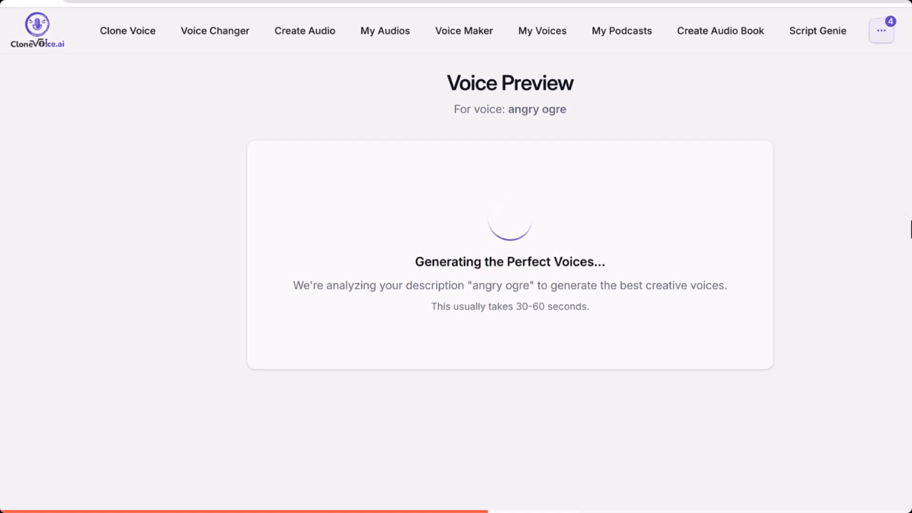
- Listen to Voice Option 1 for the angry ogre, select it, and create the voice after accepting the terms of service
{"action": "scroll", "coordinate": [407, 257], "scroll_direction": "down", "scroll_amount": 4}
{"action": "scroll", "coordinate": [362, 243], "scroll_direction": "up", "scroll_amount": 2}
{"action": "scroll", "coordinate": [318, 238], "scroll_direction": "down", "scroll_amount": 2}
{"action": "scroll", "coordinate": [321, 291], "scroll_direction": "up", "scroll_amount": 4}
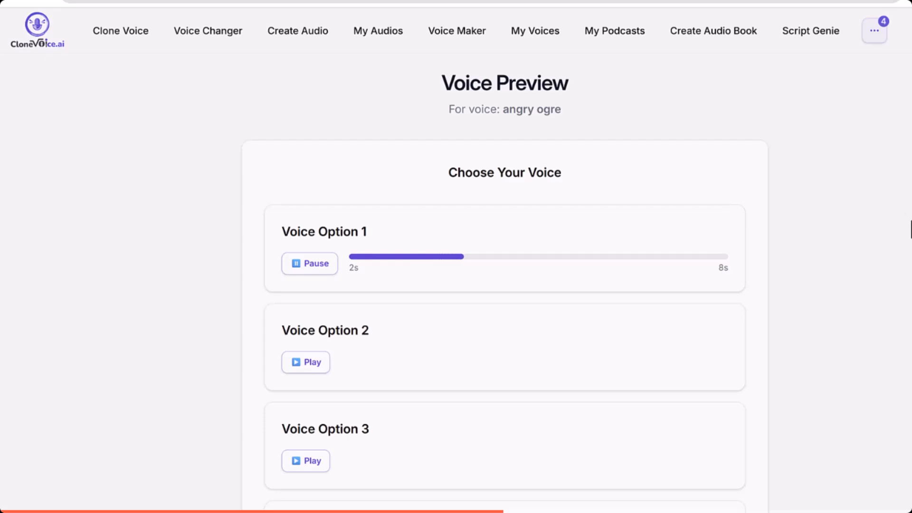
{"action": "left_click", "coordinate": [308, 262]}
{"action": "left_click", "coordinate": [361, 252]}
{"action": "scroll", "coordinate": [475, 319], "scroll_direction": "down", "scroll_amount": 5}
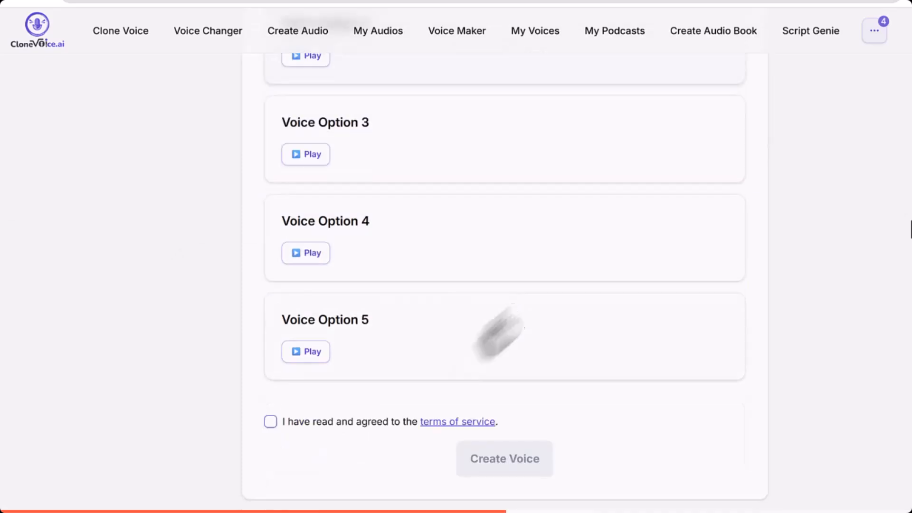
{"action": "left_click", "coordinate": [355, 422]}
{"action": "left_click", "coordinate": [507, 463]}
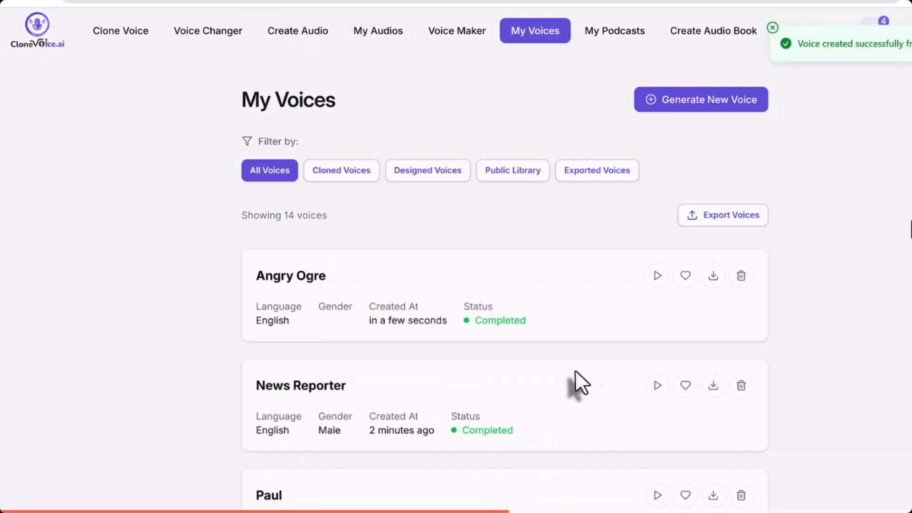
{"action": "left_click_drag", "start_coordinate": [264, 276], "coordinate": [434, 285]}
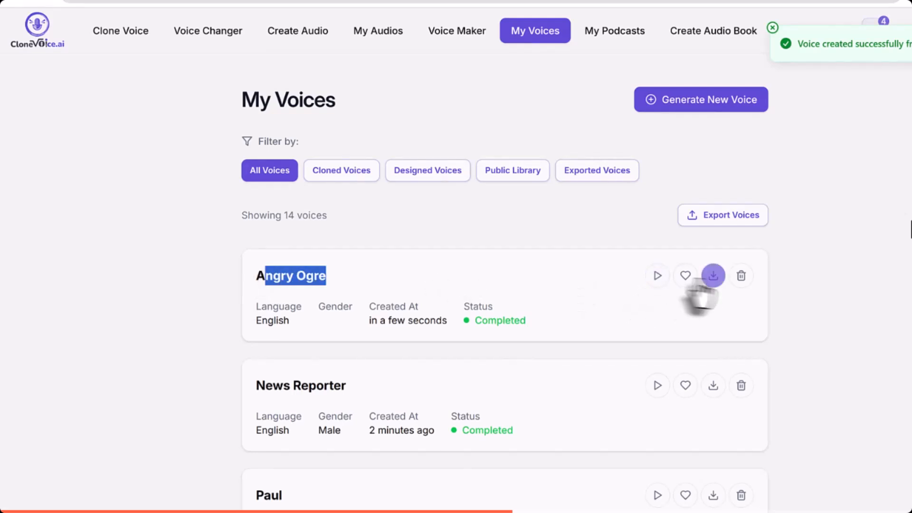
{"action": "left_click", "coordinate": [257, 287]}
{"action": "left_click", "coordinate": [373, 289]}
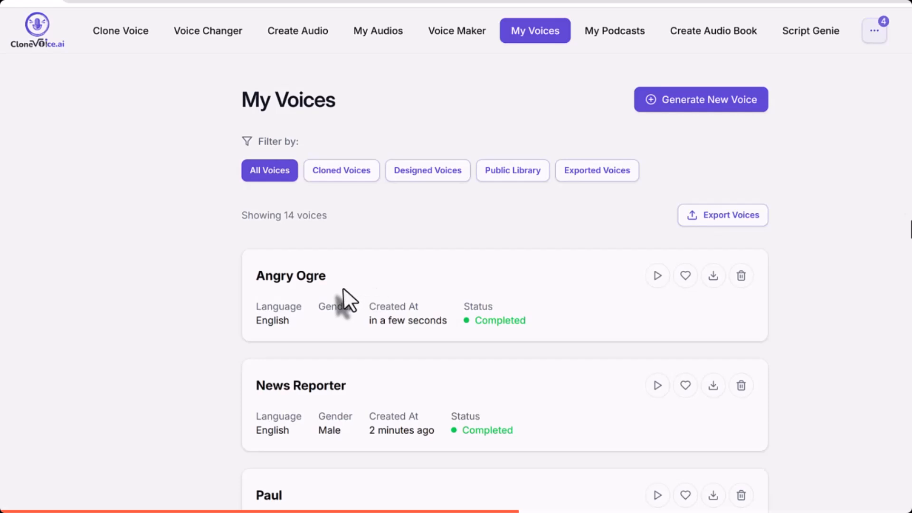
- Request previews of a creative voice named "old pirate" with the description "an old pirate"
{"action": "left_click", "coordinate": [457, 30]}
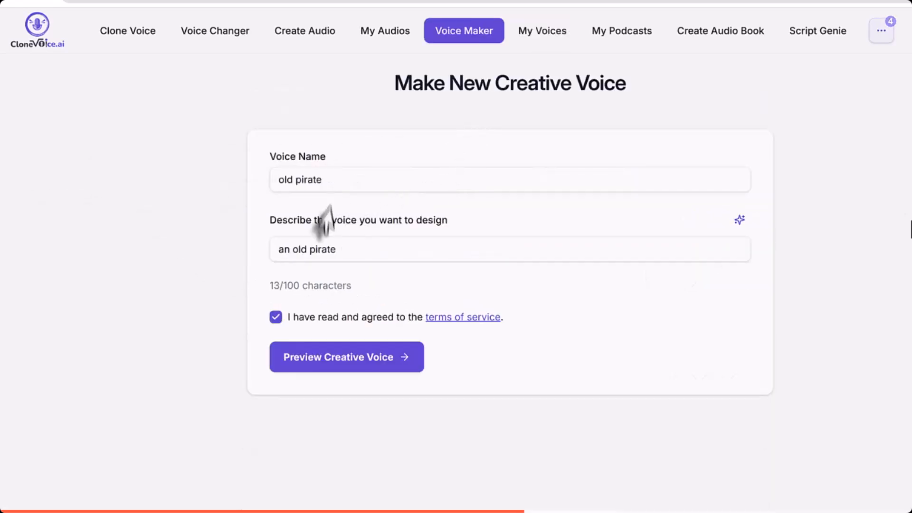
{"action": "left_click_drag", "start_coordinate": [336, 250], "coordinate": [207, 248]}
{"action": "left_click", "coordinate": [369, 361]}
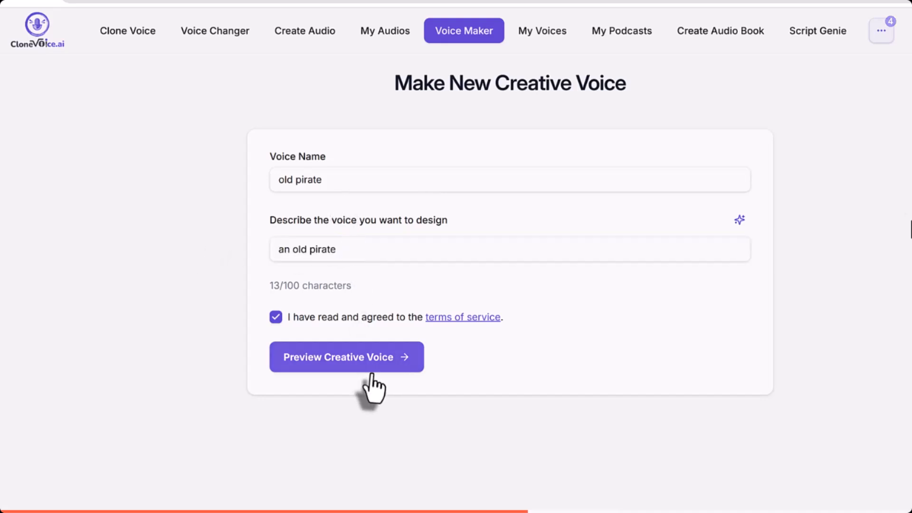
{"action": "left_click", "coordinate": [384, 364]}
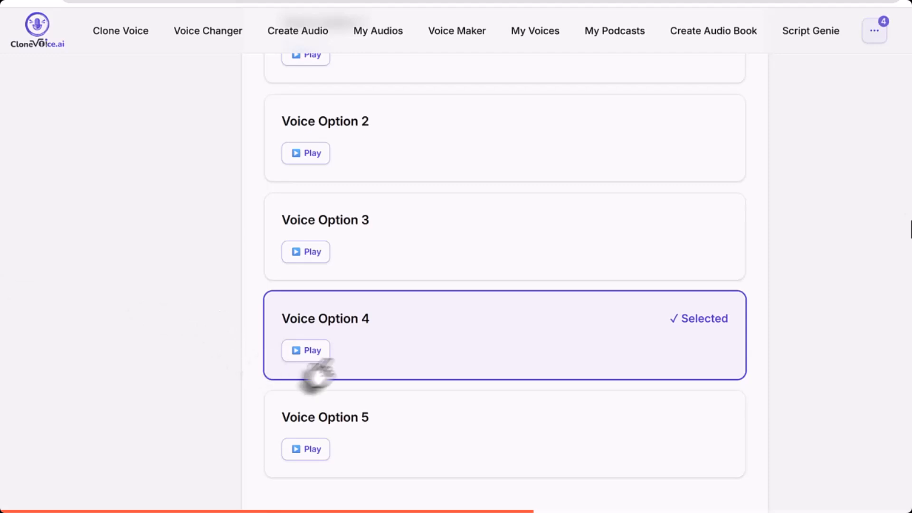
- Listen to Voice Option 4 for the old pirate and create the voice from it
{"action": "left_click", "coordinate": [314, 352]}
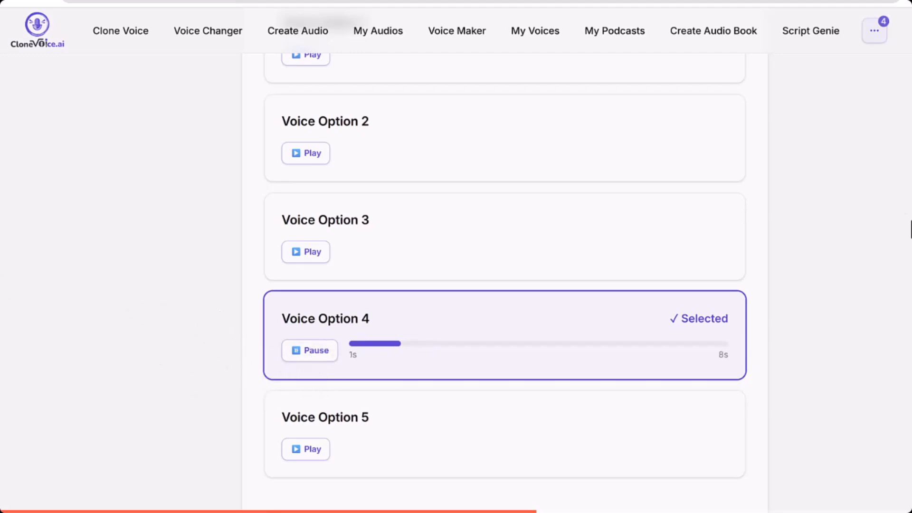
{"action": "left_click", "coordinate": [315, 354]}
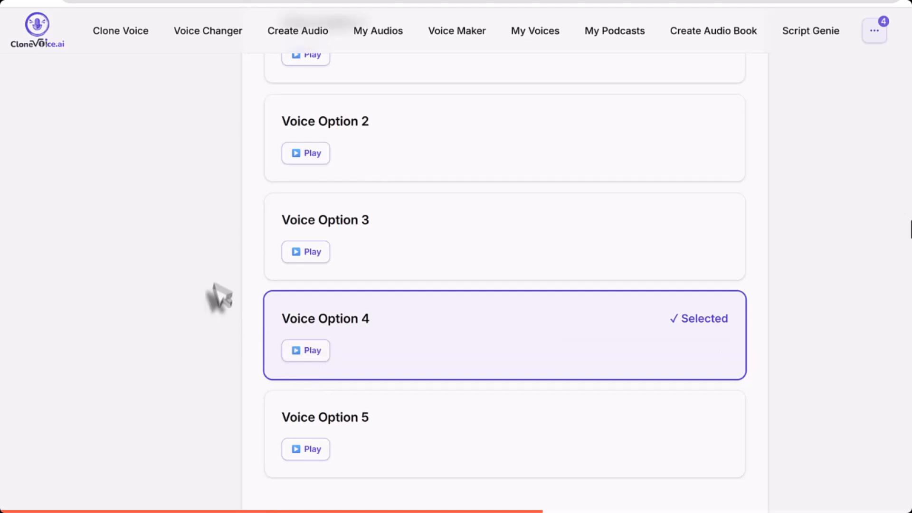
{"action": "scroll", "coordinate": [397, 377], "scroll_direction": "down", "scroll_amount": 2}
{"action": "left_click", "coordinate": [521, 468]}
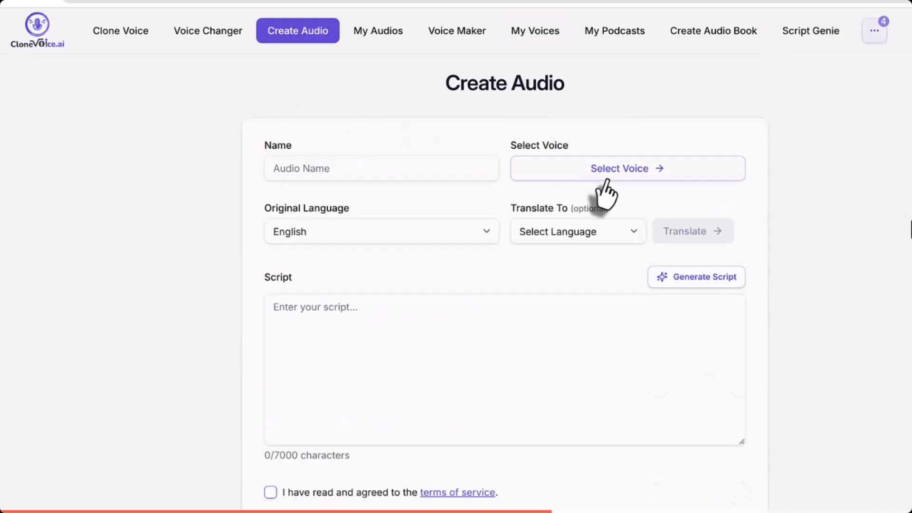
- Choose the "old pirate" voice from the Designed category for the new audio
{"action": "left_click", "coordinate": [600, 174]}
{"action": "left_click", "coordinate": [859, 98]}
{"action": "left_click", "coordinate": [827, 147]}
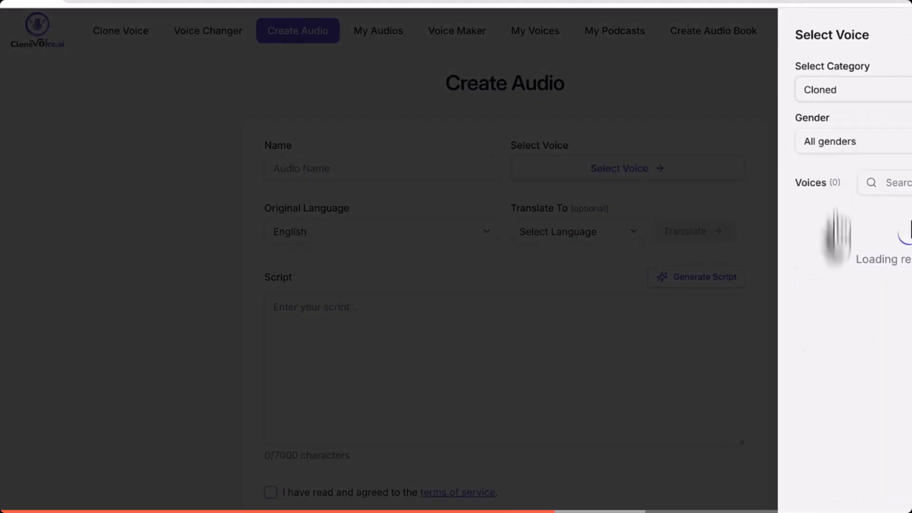
{"action": "left_click", "coordinate": [860, 93]}
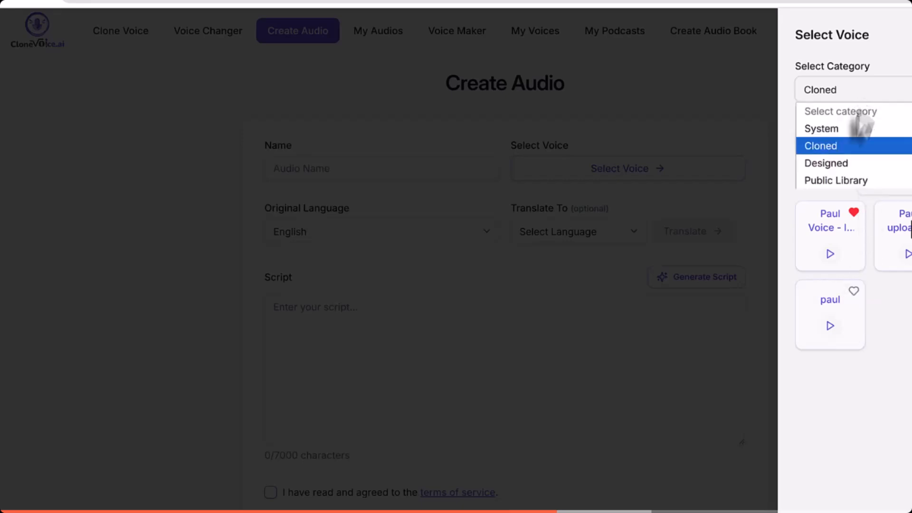
{"action": "left_click", "coordinate": [851, 166]}
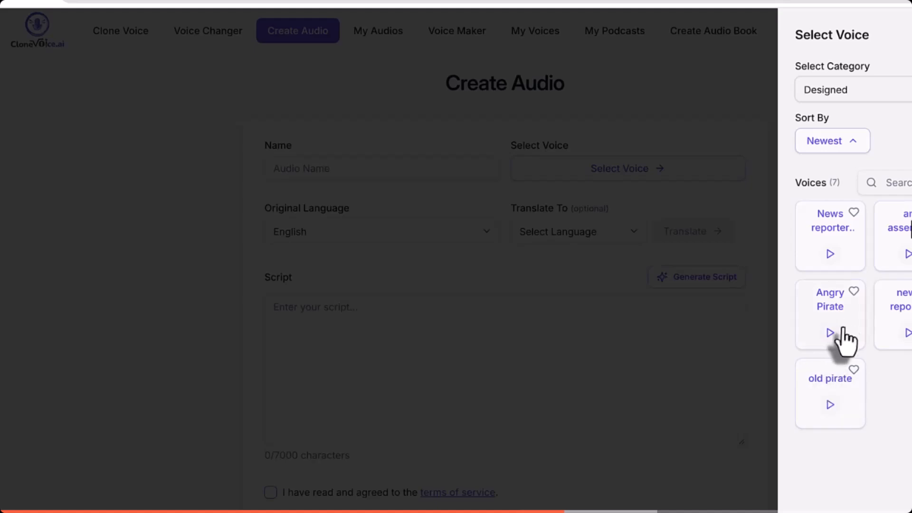
{"action": "left_click", "coordinate": [837, 396]}
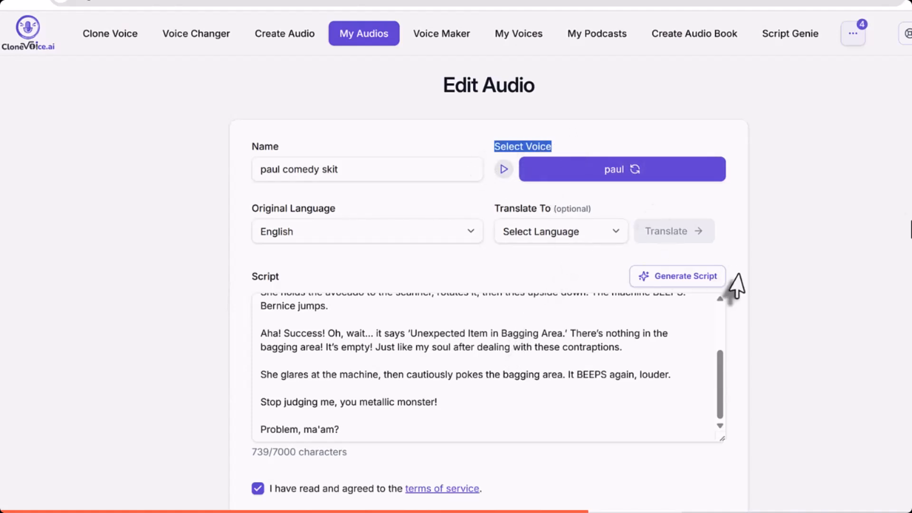
- Submit the "paul comedy skit" script to preview it as separate audio segments
{"action": "scroll", "coordinate": [735, 284], "scroll_direction": "down", "scroll_amount": 2}
{"action": "left_click", "coordinate": [311, 459]}
{"action": "left_click_drag", "start_coordinate": [343, 113], "coordinate": [408, 142]}
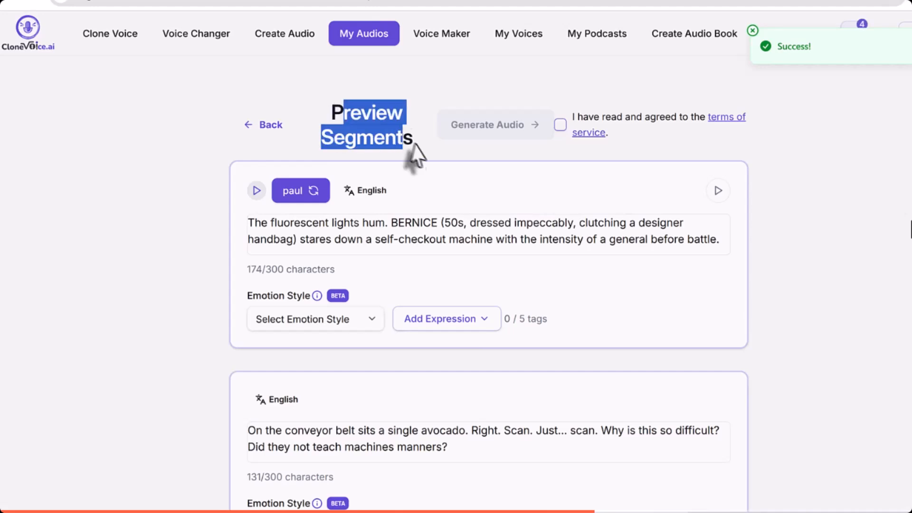
{"action": "left_click", "coordinate": [532, 131]}
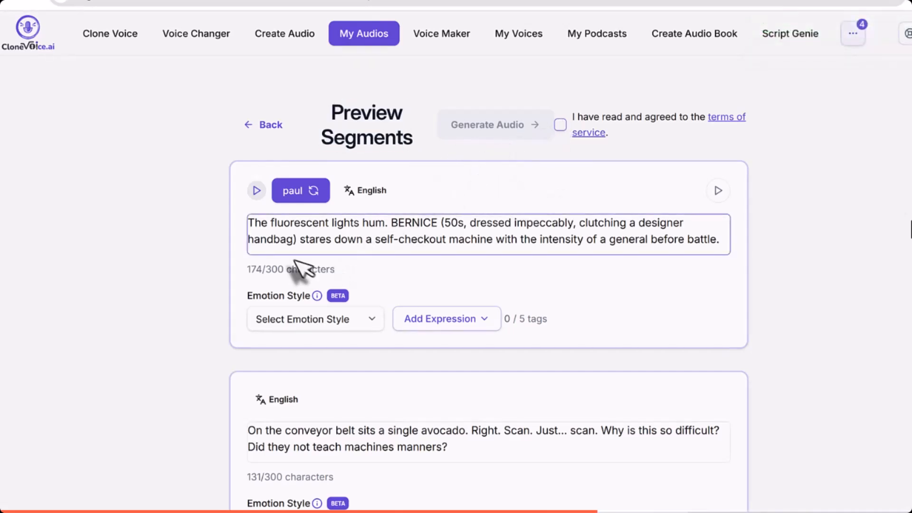
- Set the first segment's emotion style to Surprised
{"action": "scroll", "coordinate": [442, 281], "scroll_direction": "down", "scroll_amount": 4}
{"action": "scroll", "coordinate": [489, 286], "scroll_direction": "up", "scroll_amount": 2}
{"action": "left_click", "coordinate": [259, 129]}
{"action": "left_click", "coordinate": [280, 199]}
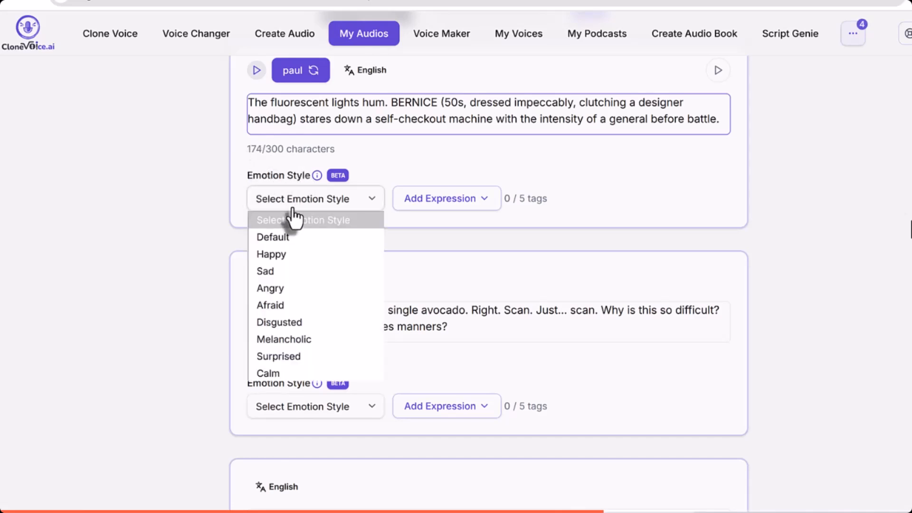
{"action": "left_click", "coordinate": [285, 356]}
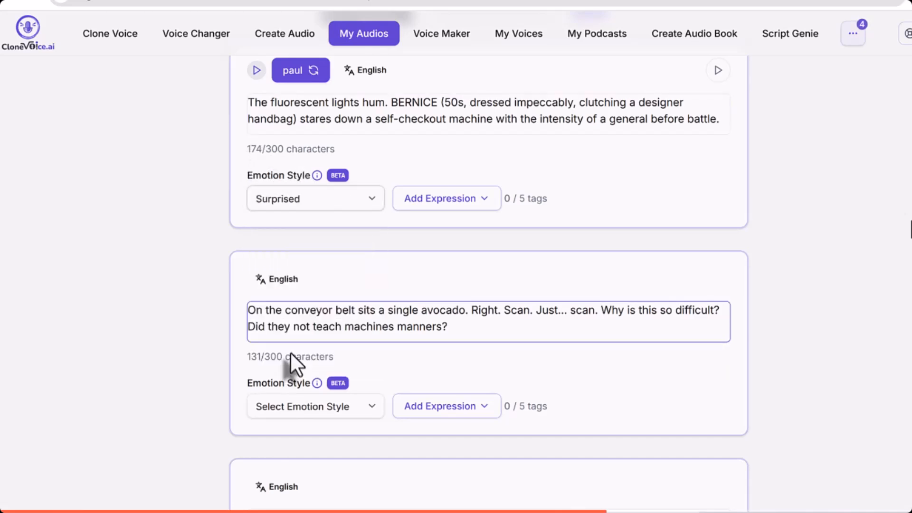
- Set the first segment's emotion style to Default and select the segment's whole text
{"action": "left_click", "coordinate": [283, 202]}
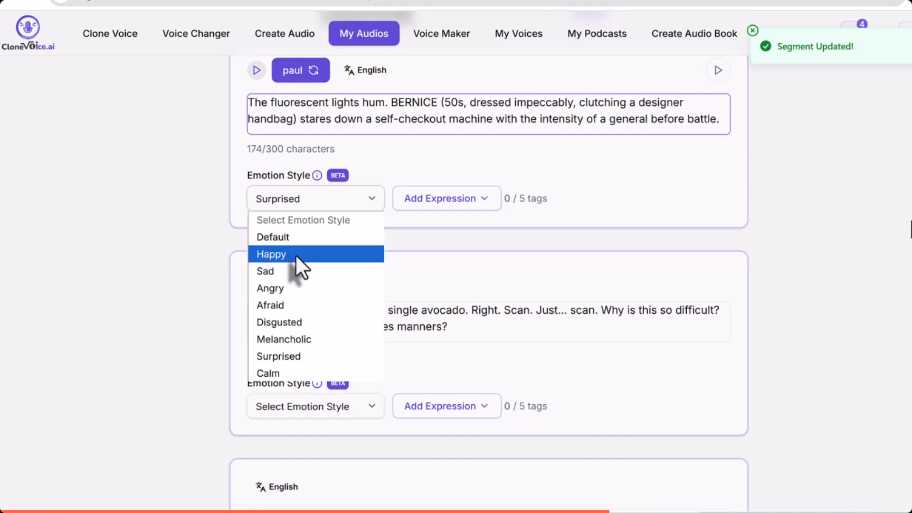
{"action": "left_click", "coordinate": [286, 237]}
{"action": "triple_click", "coordinate": [400, 124]}
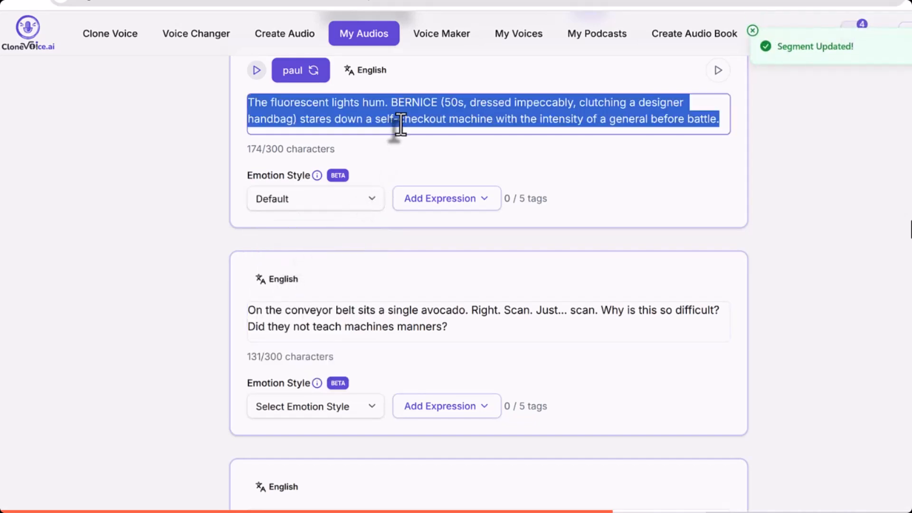
- Insert a Laugh expression after "Success!" in the third segment about the avocado and the scanner
{"action": "left_click", "coordinate": [349, 125]}
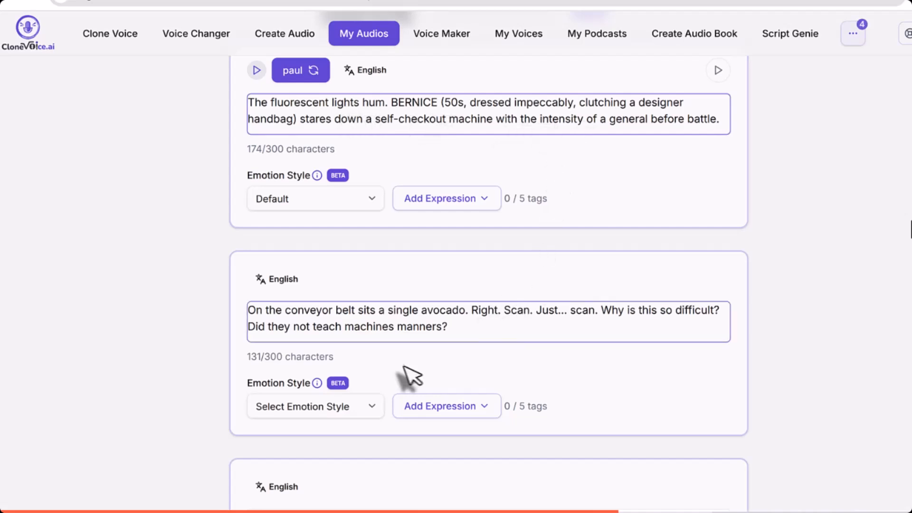
{"action": "scroll", "coordinate": [461, 322], "scroll_direction": "down", "scroll_amount": 4}
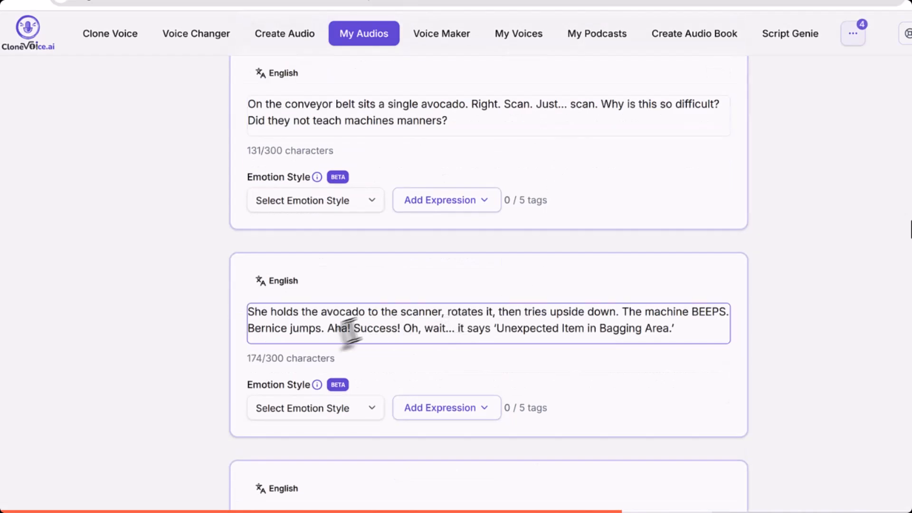
{"action": "left_click", "coordinate": [400, 328]}
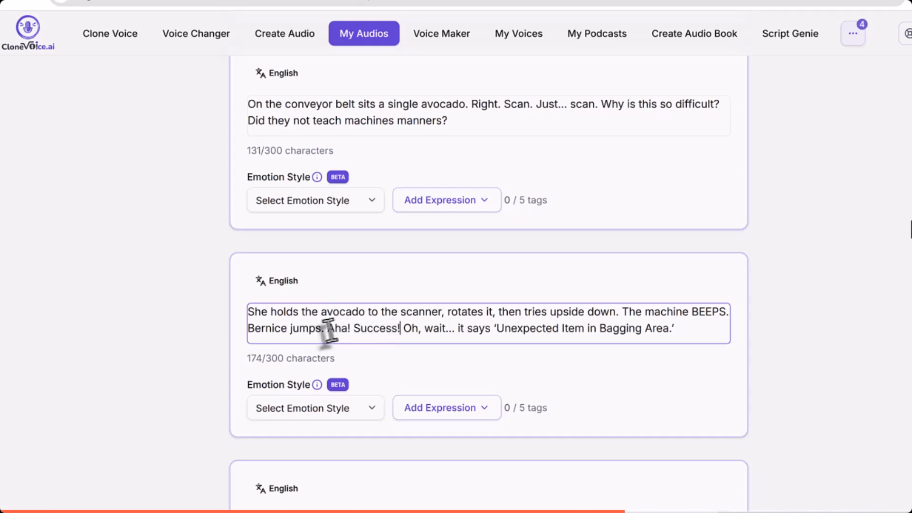
{"action": "left_click", "coordinate": [295, 413]}
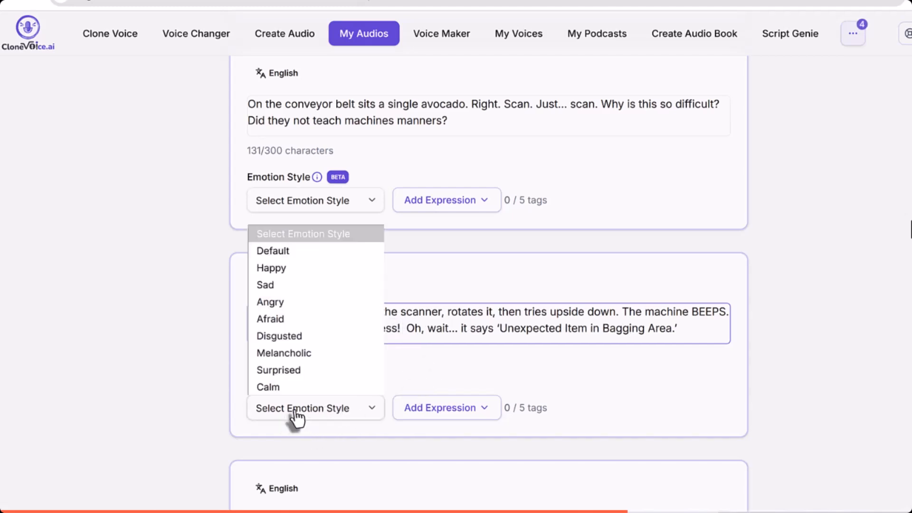
{"action": "left_click", "coordinate": [424, 407]}
{"action": "left_click", "coordinate": [423, 407]}
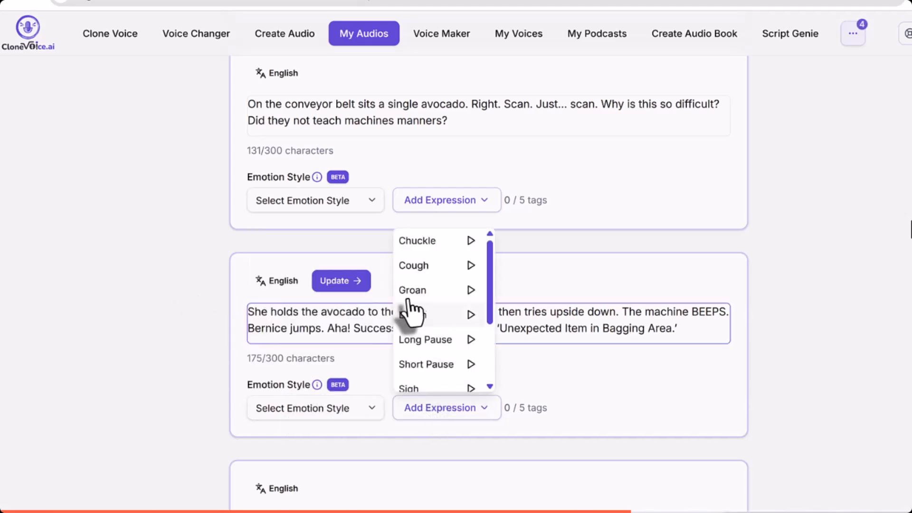
{"action": "left_click", "coordinate": [413, 315]}
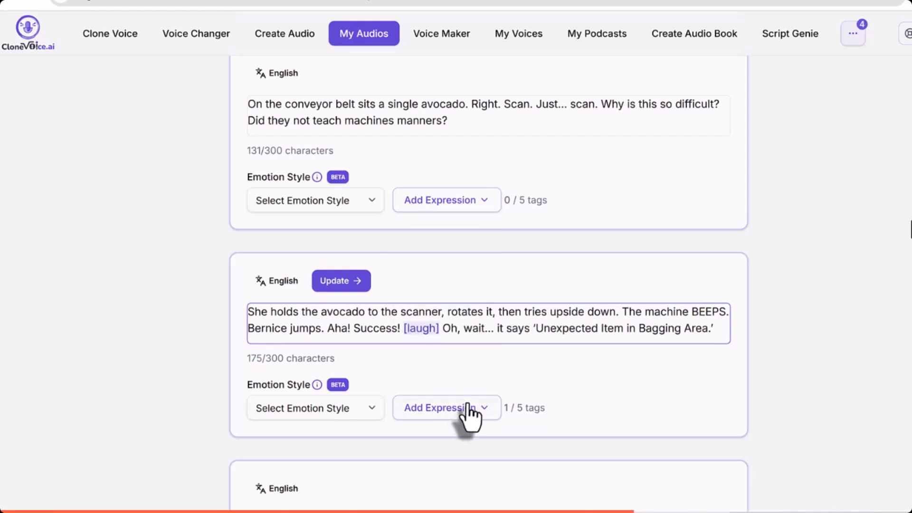
- Insert a Sigh expression after "It's empty!" in the fourth segment about the bagging area
{"action": "scroll", "coordinate": [795, 358], "scroll_direction": "up", "scroll_amount": 2}
{"action": "scroll", "coordinate": [786, 360], "scroll_direction": "down", "scroll_amount": 6}
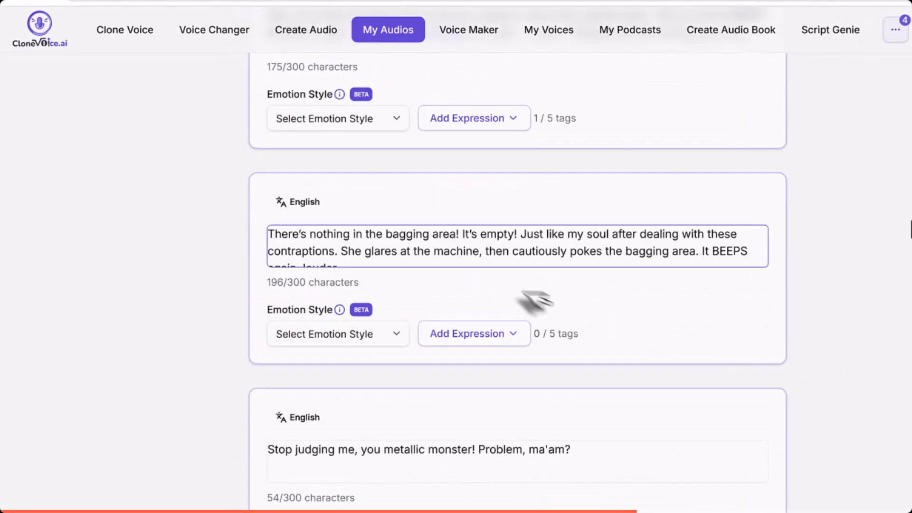
{"action": "left_click", "coordinate": [429, 240]}
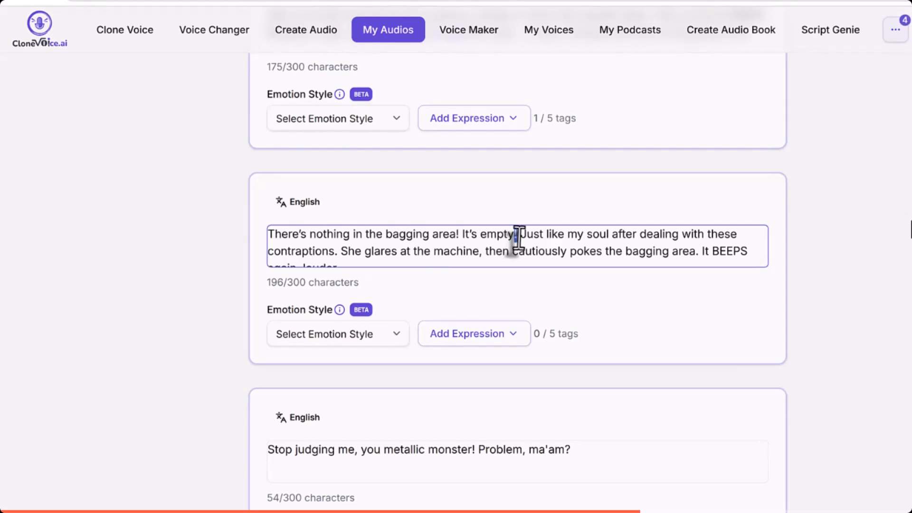
{"action": "left_click", "coordinate": [498, 328]}
{"action": "left_click", "coordinate": [457, 506]}
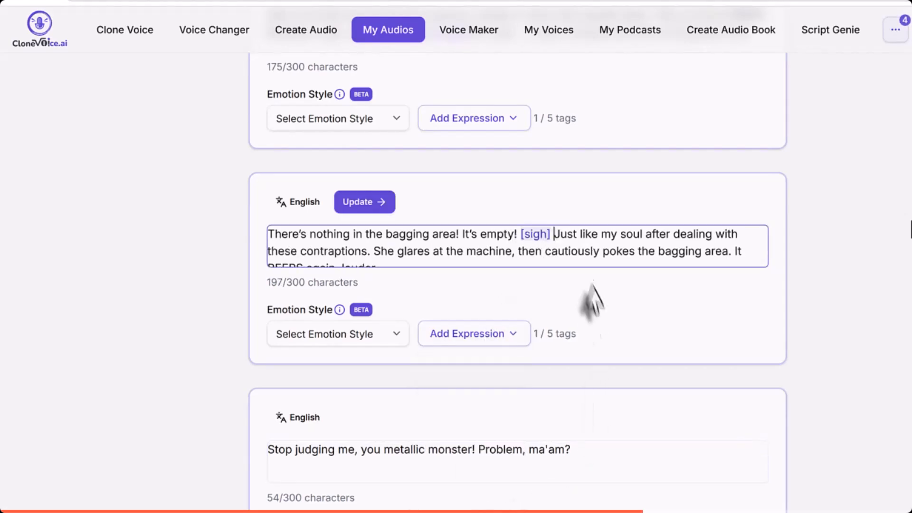
- Review the segments and play the Chuckle sample among the fourth segment's available expressions
{"action": "scroll", "coordinate": [608, 270], "scroll_direction": "up", "scroll_amount": 4}
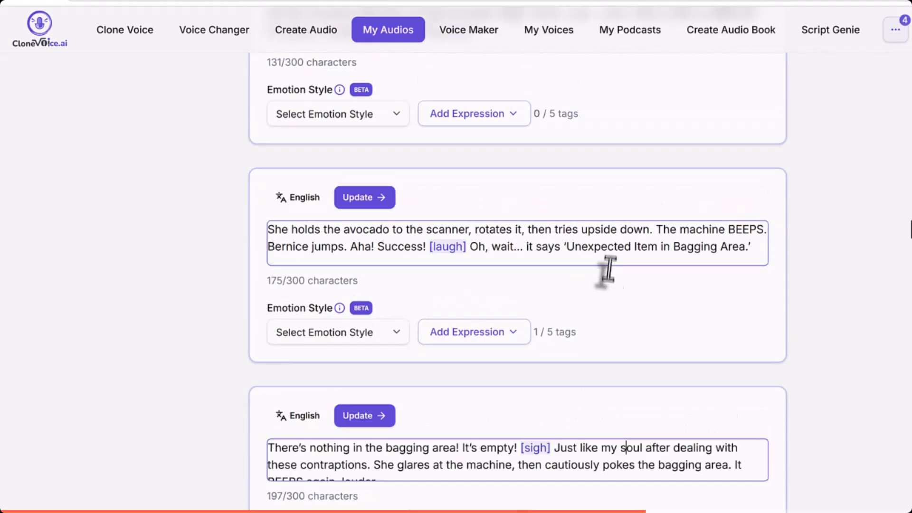
{"action": "scroll", "coordinate": [693, 400], "scroll_direction": "up", "scroll_amount": 8}
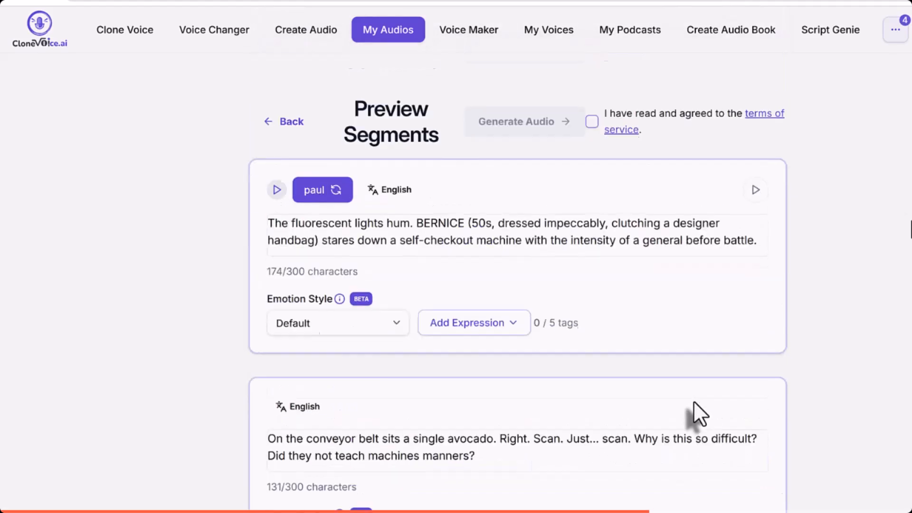
{"action": "scroll", "coordinate": [694, 401], "scroll_direction": "down", "scroll_amount": 12}
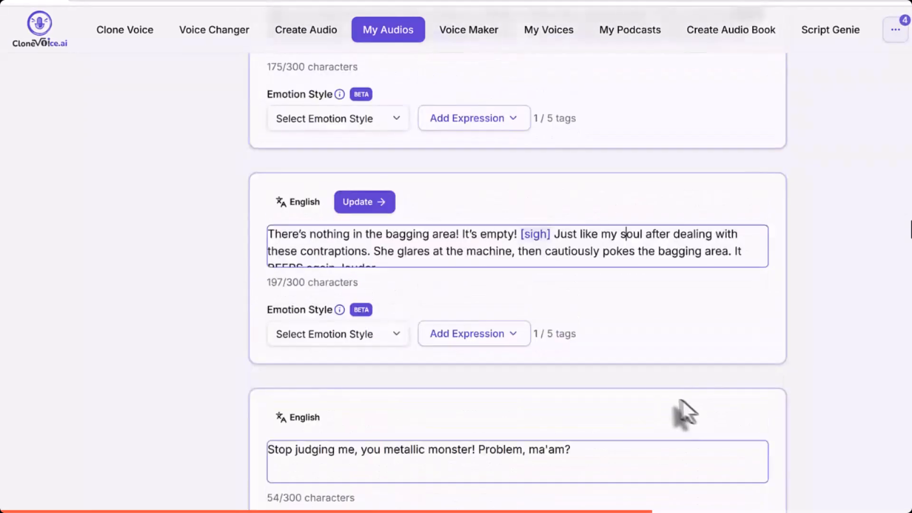
{"action": "left_click", "coordinate": [516, 332]}
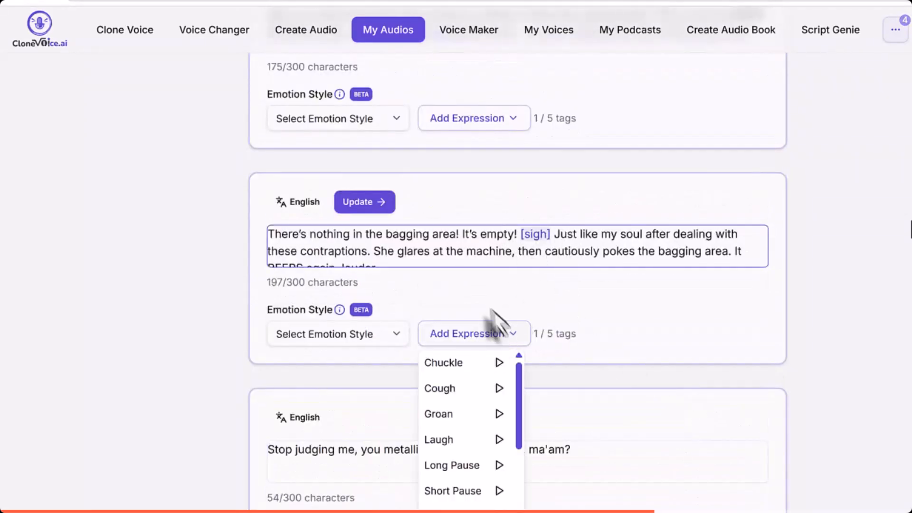
{"action": "left_click", "coordinate": [499, 363]}
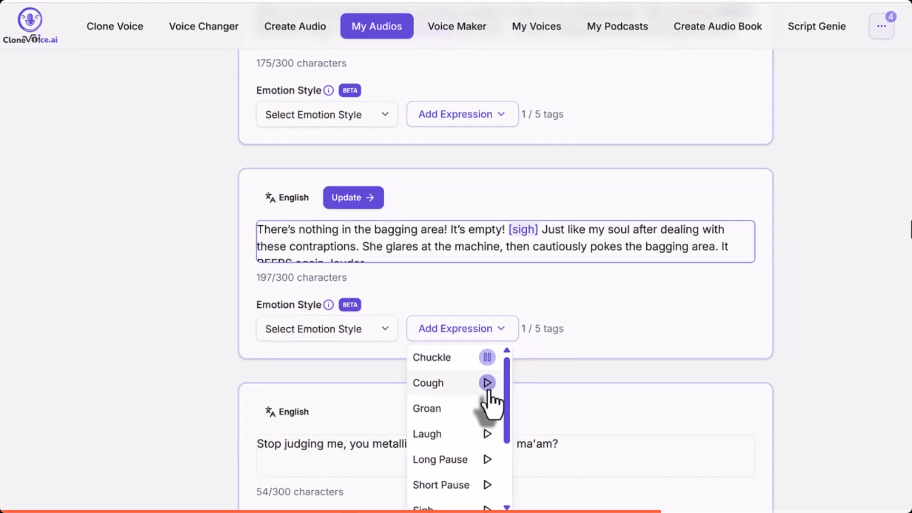
{"action": "scroll", "coordinate": [493, 433], "scroll_direction": "down", "scroll_amount": 3}
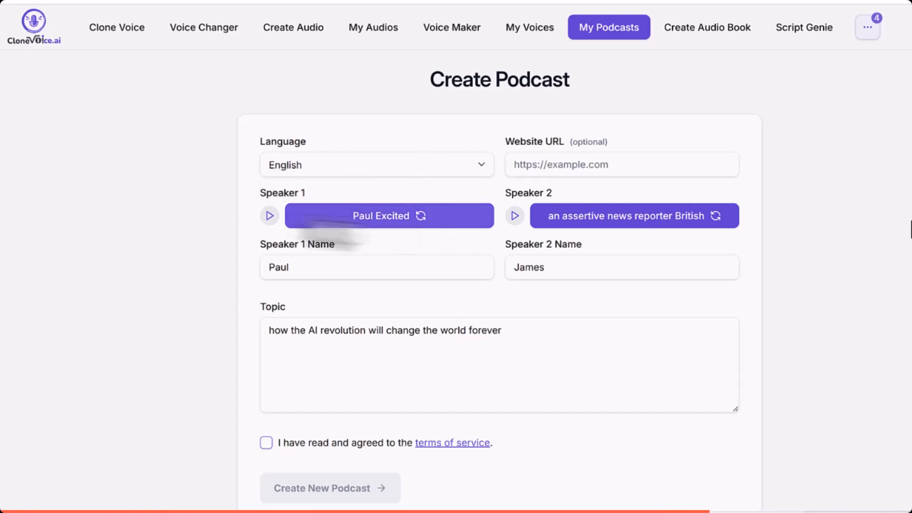
- Accept the terms, create the podcast on how the AI revolution will change the world forever, and review its dialogue
{"action": "left_click_drag", "start_coordinate": [267, 192], "coordinate": [306, 194]}
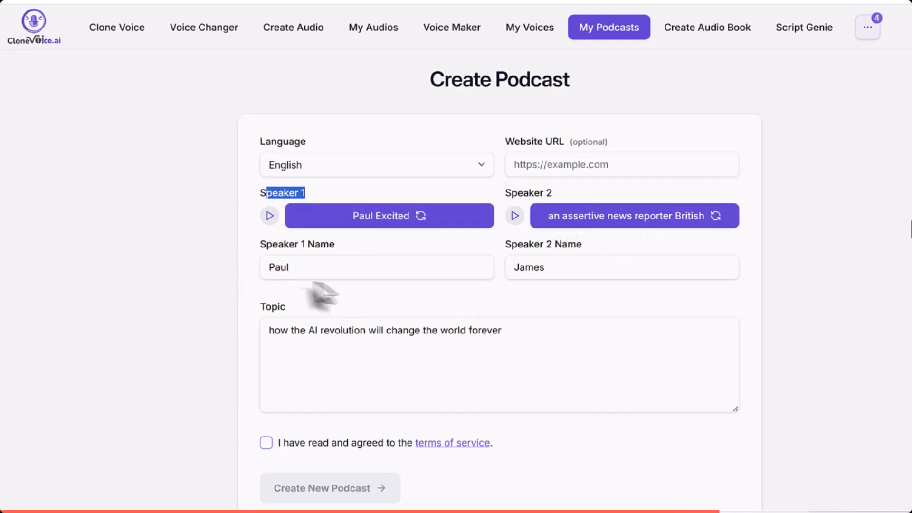
{"action": "key", "text": "Tab"}
{"action": "key", "text": "Tab"}
{"action": "key", "text": "Tab"}
{"action": "left_click_drag", "start_coordinate": [279, 332], "coordinate": [521, 342]}
{"action": "left_click", "coordinate": [508, 366]}
{"action": "left_click", "coordinate": [266, 442]}
{"action": "left_click", "coordinate": [301, 492]}
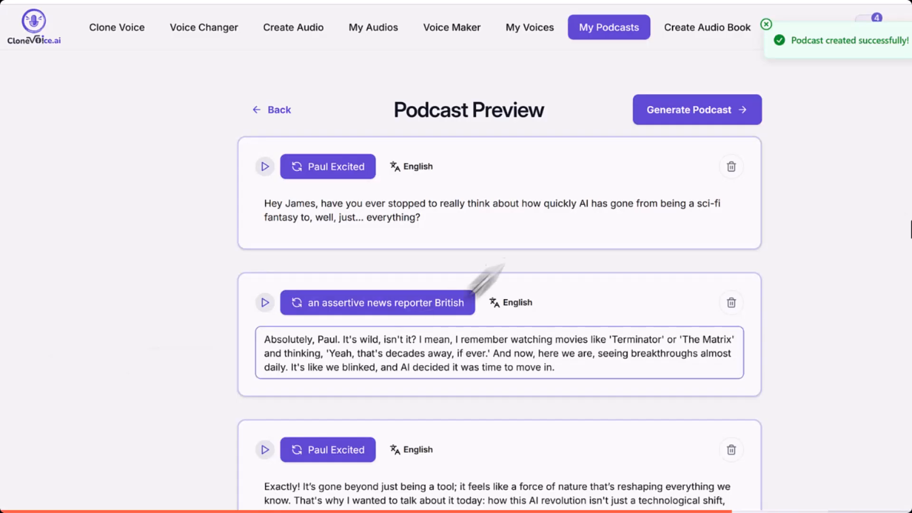
{"action": "scroll", "coordinate": [566, 257], "scroll_direction": "down", "scroll_amount": 10}
{"action": "scroll", "coordinate": [573, 243], "scroll_direction": "up", "scroll_amount": 10}
{"action": "left_click_drag", "start_coordinate": [427, 220], "coordinate": [267, 219]}
{"action": "left_click", "coordinate": [532, 222]}
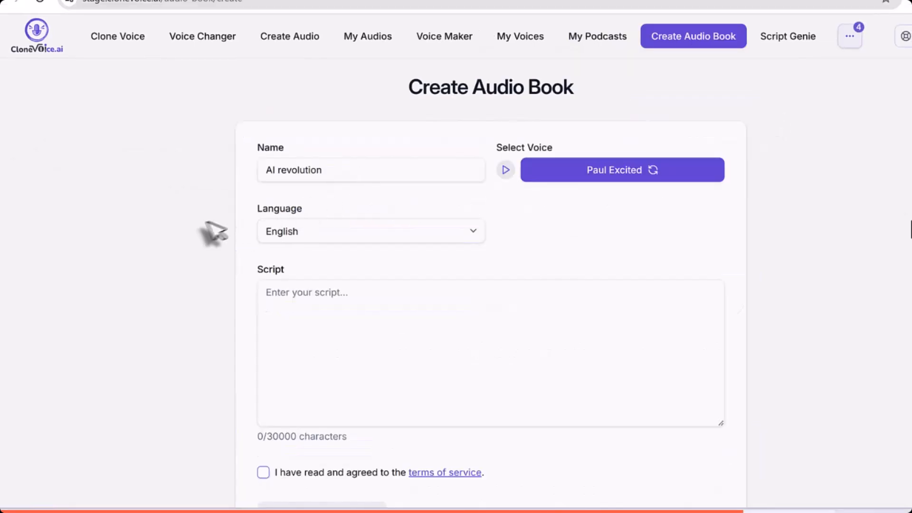
- Paste the copied text as the script of the "AI revolution" audio book and accept the terms of service
{"action": "left_click", "coordinate": [421, 318]}
{"action": "key", "text": "ctrl+v"}
{"action": "scroll", "coordinate": [509, 326], "scroll_direction": "down", "scroll_amount": 5}
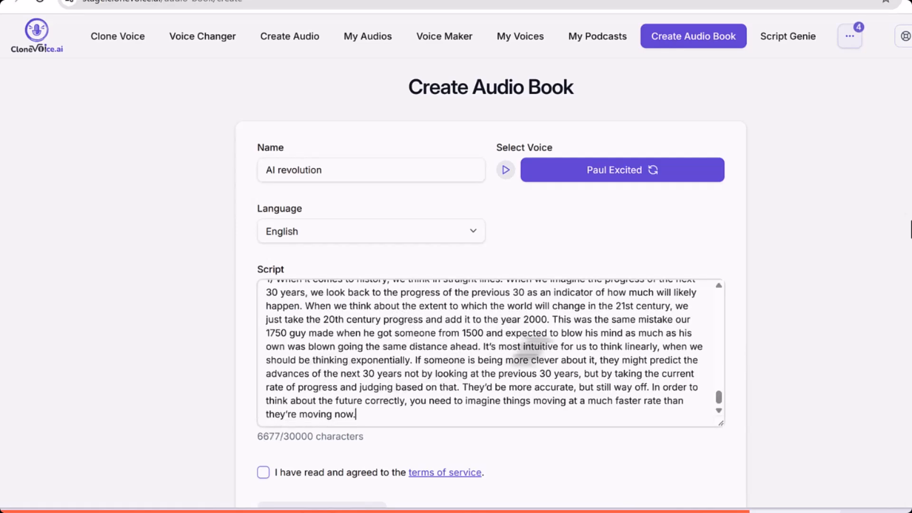
{"action": "scroll", "coordinate": [548, 348], "scroll_direction": "up", "scroll_amount": 10}
{"action": "scroll", "coordinate": [261, 409], "scroll_direction": "down", "scroll_amount": 2}
{"action": "left_click", "coordinate": [263, 409]}
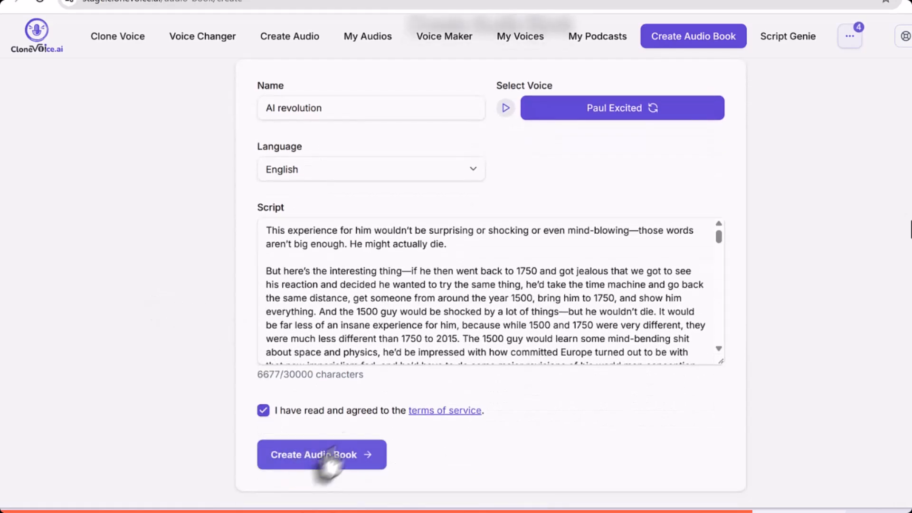
{"action": "scroll", "coordinate": [549, 290], "scroll_direction": "up", "scroll_amount": 2}
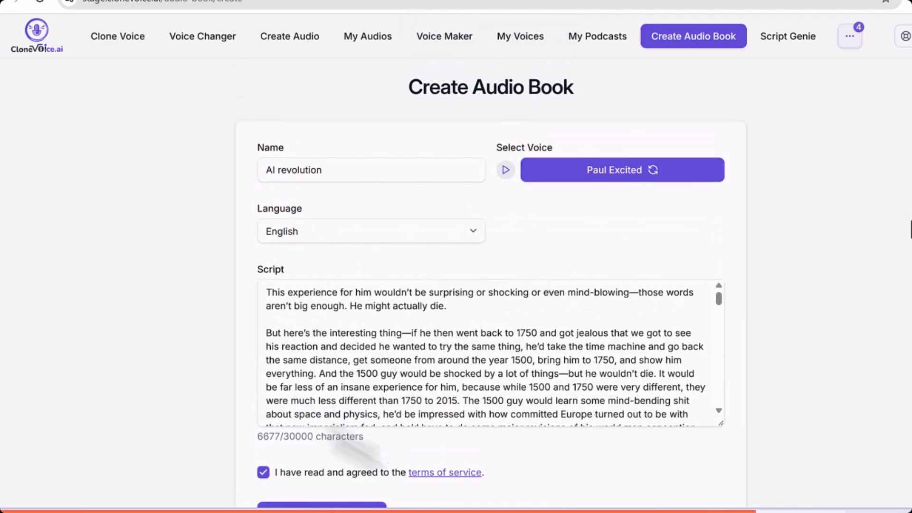
{"action": "scroll", "coordinate": [316, 394], "scroll_direction": "down", "scroll_amount": 3}
{"action": "scroll", "coordinate": [346, 449], "scroll_direction": "down", "scroll_amount": 2}
{"action": "scroll", "coordinate": [414, 449], "scroll_direction": "up", "scroll_amount": 2}
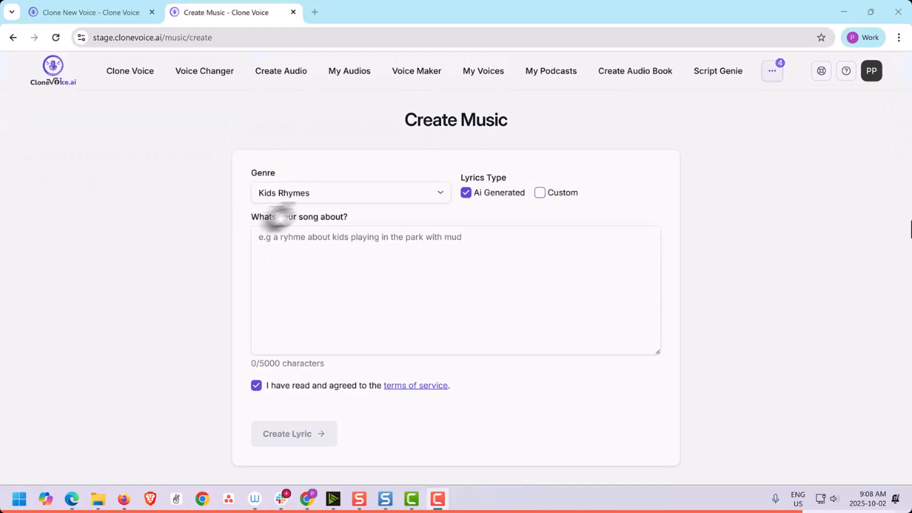
- Create AI-generated Kids Rhymes lyrics from the prompt "a rhyme about a baker girl selling her cakes in the market"
{"action": "left_click", "coordinate": [315, 195]}
{"action": "left_click", "coordinate": [212, 185]}
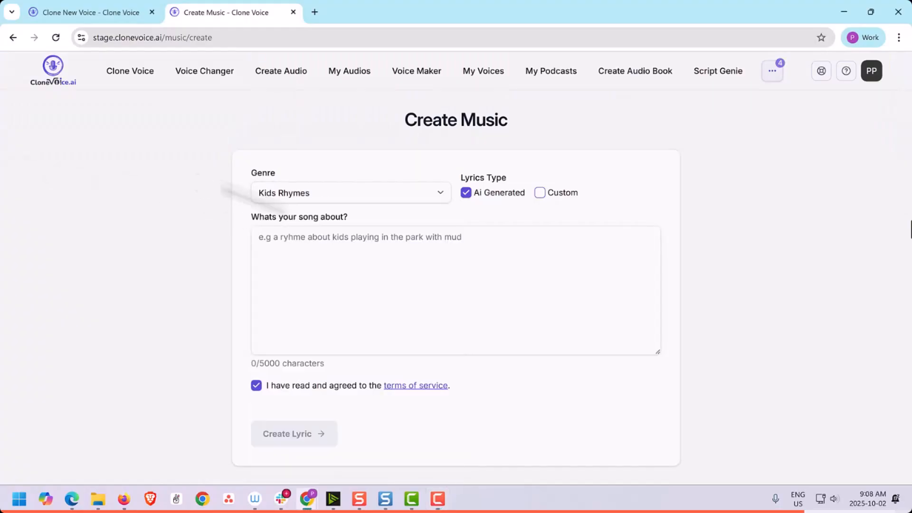
{"action": "left_click", "coordinate": [483, 285]}
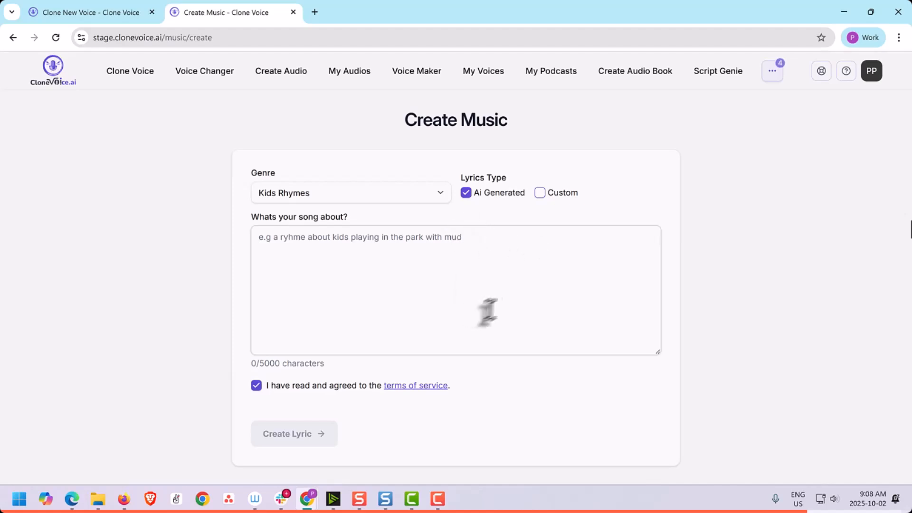
{"action": "type", "text": "a w"}
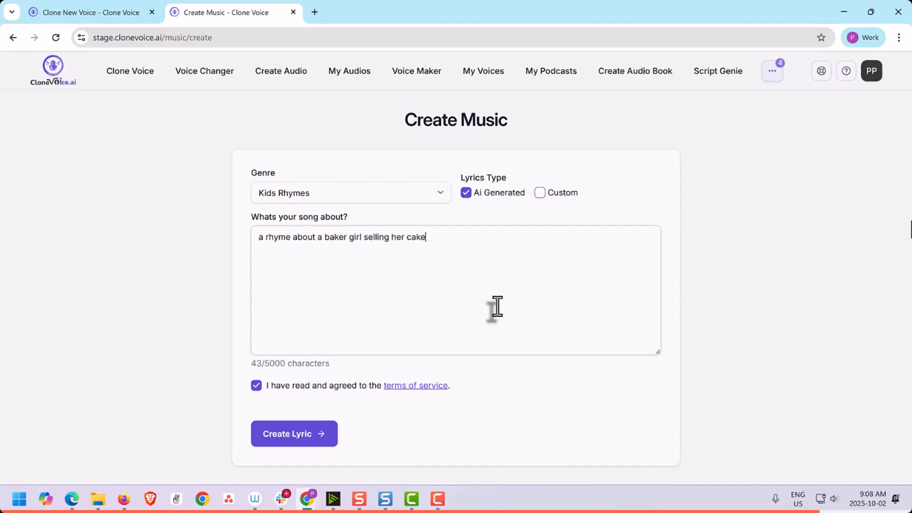
{"action": "type", "text": "t"}
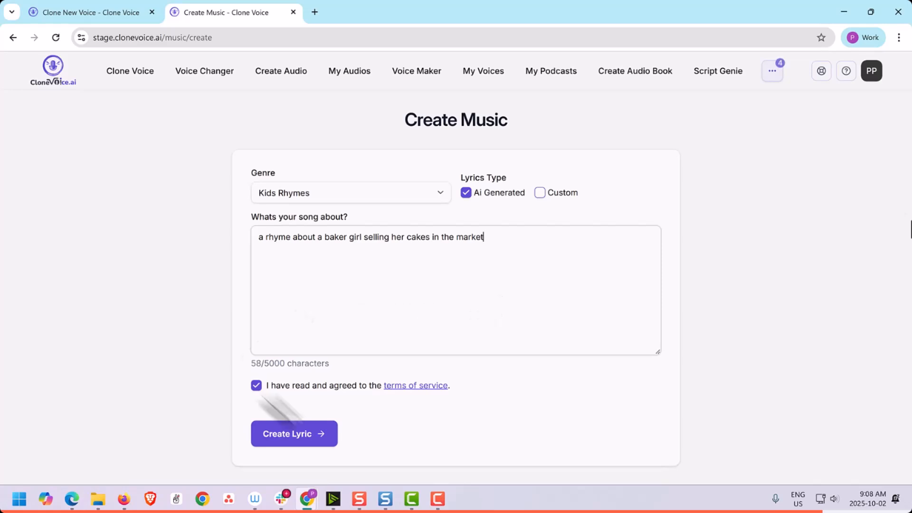
{"action": "left_click", "coordinate": [307, 435]}
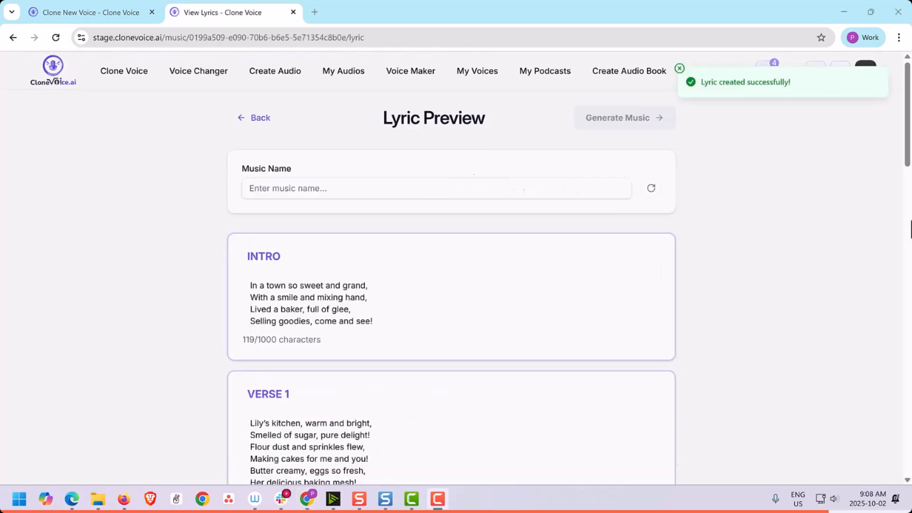
- Name the music "baker girl song" and generate it from the previewed lyrics
{"action": "scroll", "coordinate": [333, 333], "scroll_direction": "down", "scroll_amount": 8}
{"action": "scroll", "coordinate": [376, 367], "scroll_direction": "up", "scroll_amount": 8}
{"action": "left_click", "coordinate": [292, 195]}
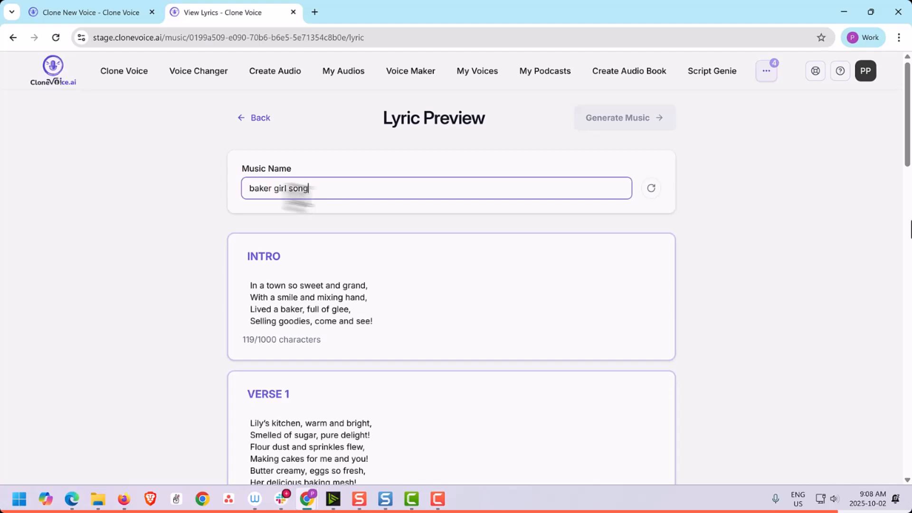
{"action": "scroll", "coordinate": [539, 258], "scroll_direction": "down", "scroll_amount": 10}
{"action": "scroll", "coordinate": [570, 214], "scroll_direction": "up", "scroll_amount": 12}
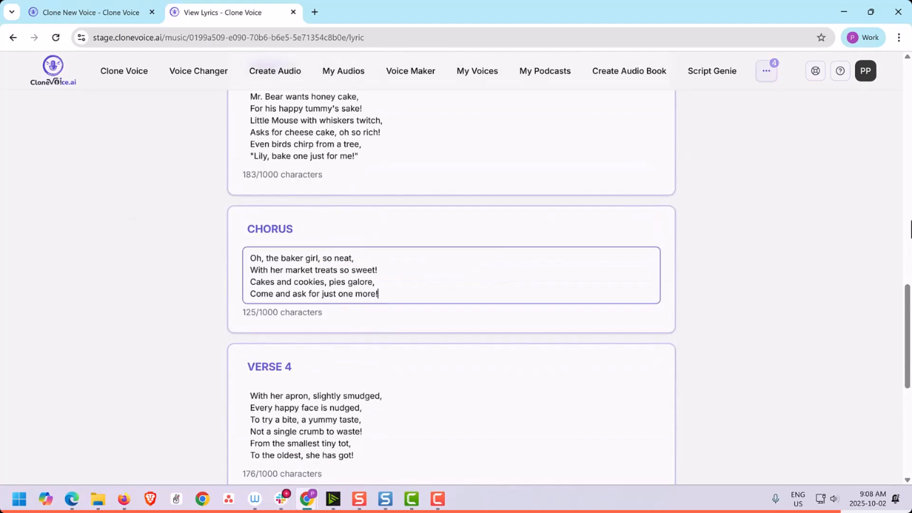
{"action": "left_click", "coordinate": [617, 119]}
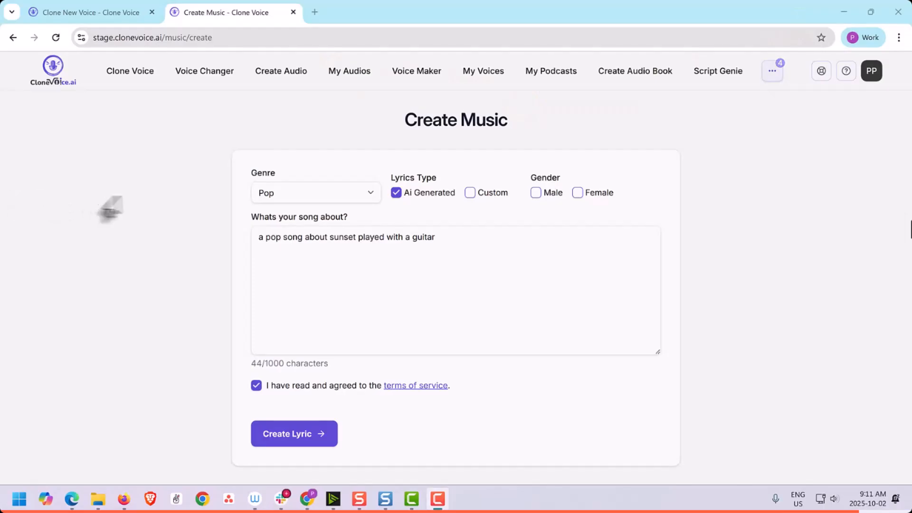
- Look over the genre choices and the song description for the pop song about sunset played with a guitar
{"action": "left_click", "coordinate": [264, 200]}
{"action": "left_click", "coordinate": [271, 265]}
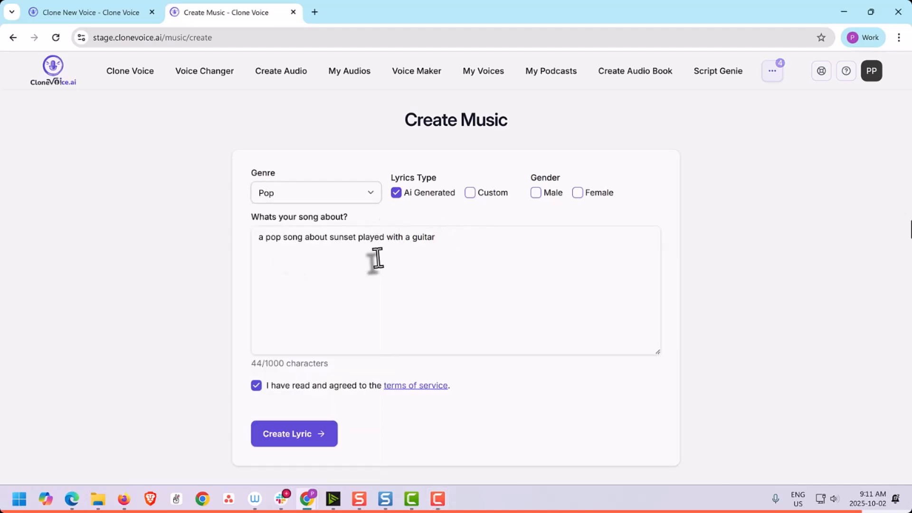
{"action": "left_click_drag", "start_coordinate": [305, 237], "coordinate": [505, 240]}
{"action": "left_click", "coordinate": [485, 268]}
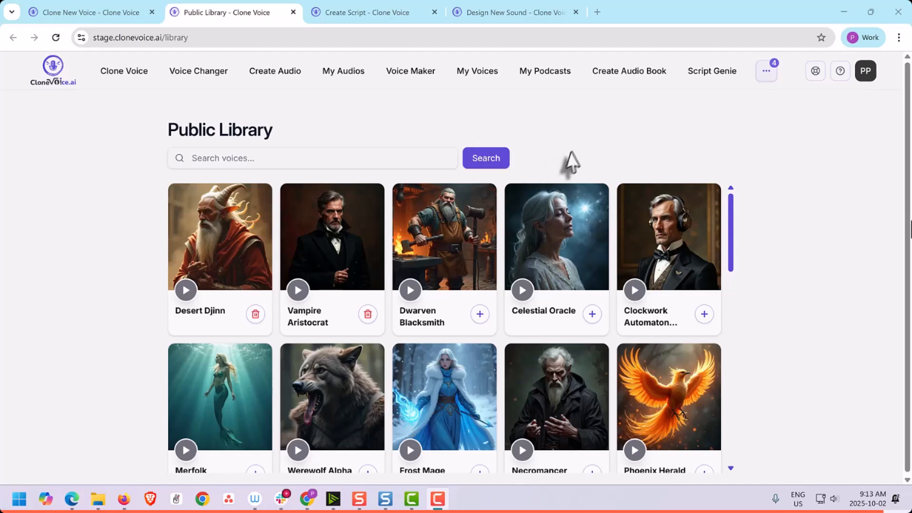
- View the Create Script page and the Design New Sound page
{"action": "left_click", "coordinate": [768, 72]}
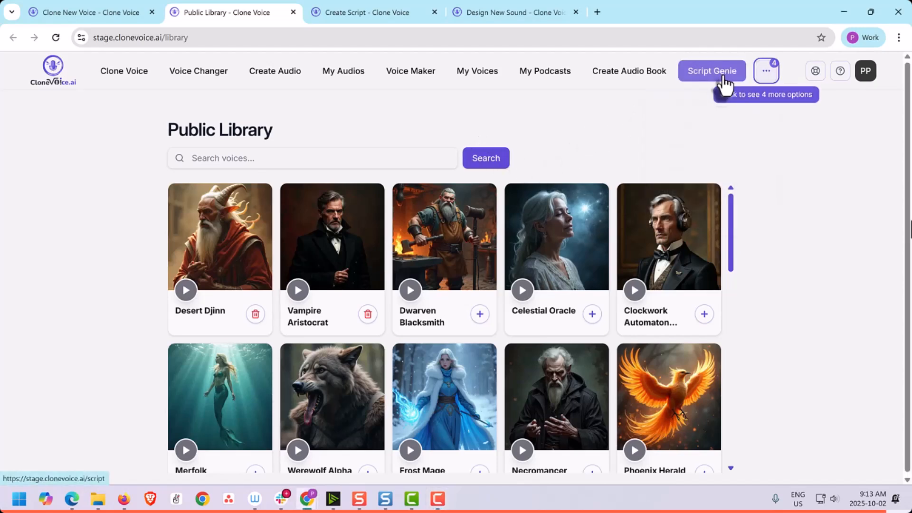
{"action": "left_click", "coordinate": [376, 13]}
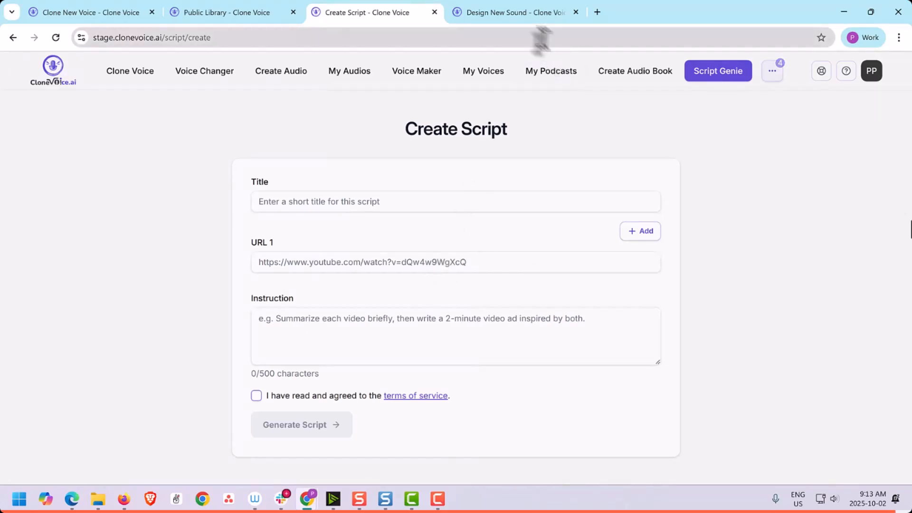
{"action": "left_click", "coordinate": [538, 19]}
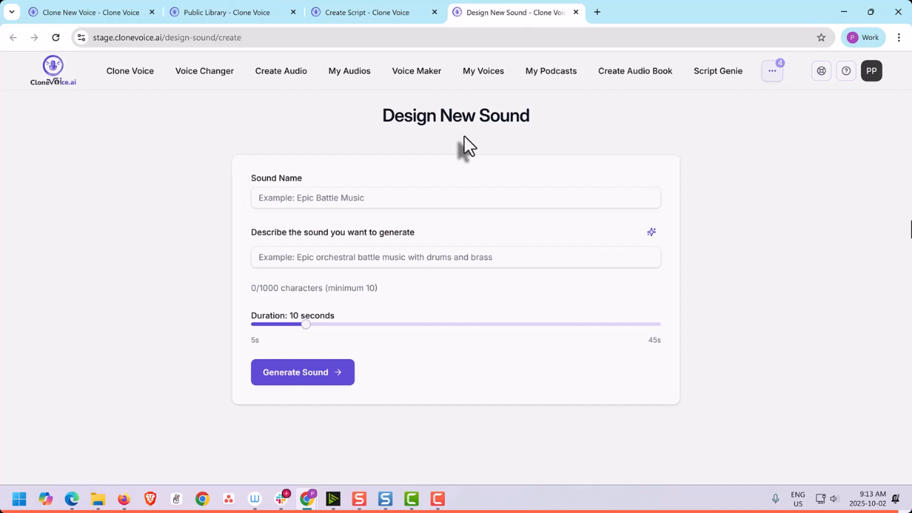